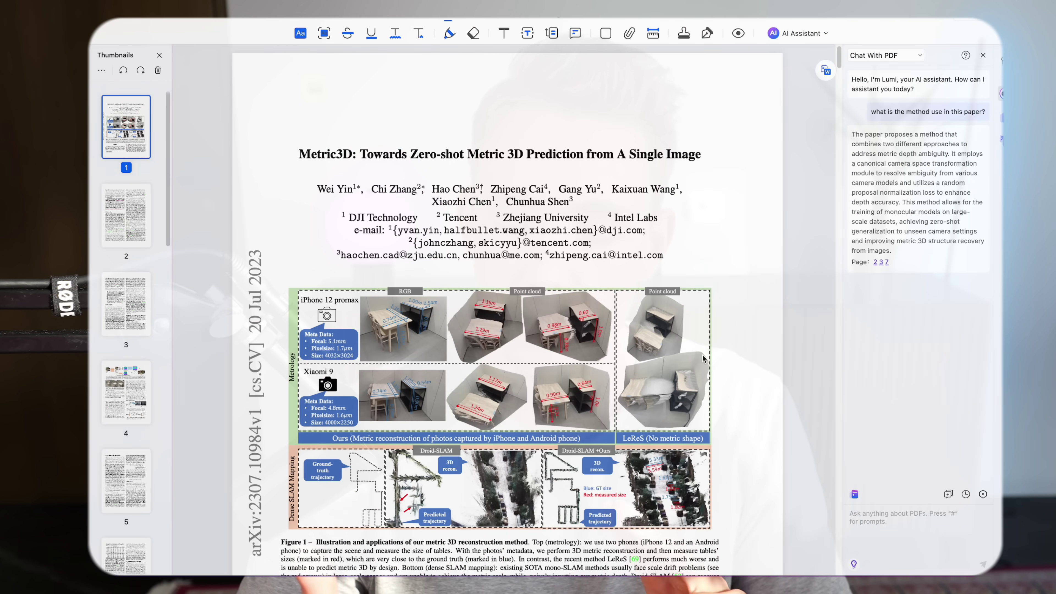
Step: Scroll down the Home screen's Recent Files list
scroll(703, 358, down, 10)
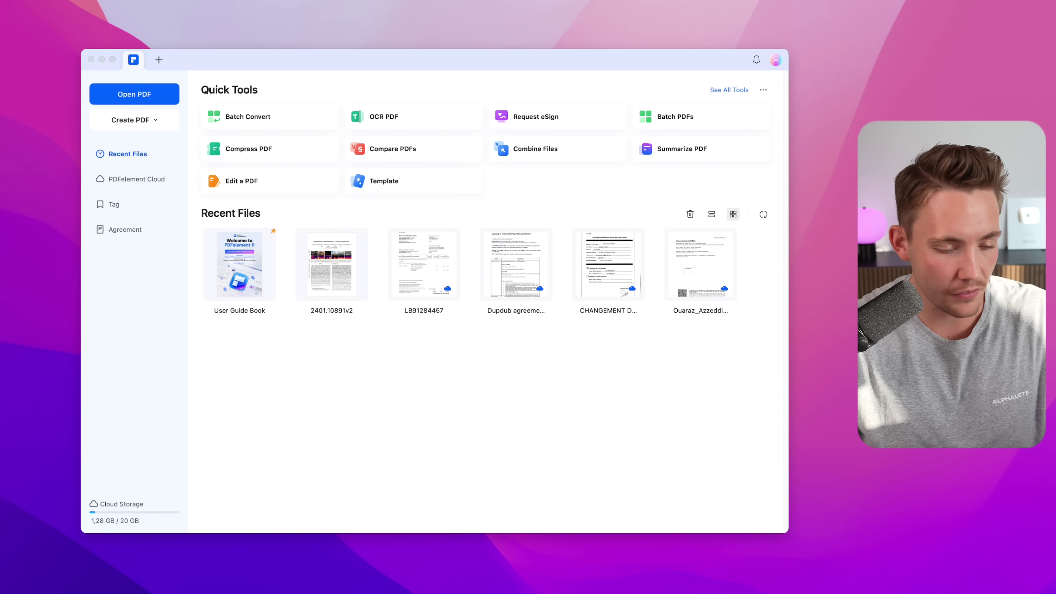
Step: Open the Depth Anything and Metric3D papers as tabs, enlarge the window, and switch between them
drag(514, 393, 514, 393)
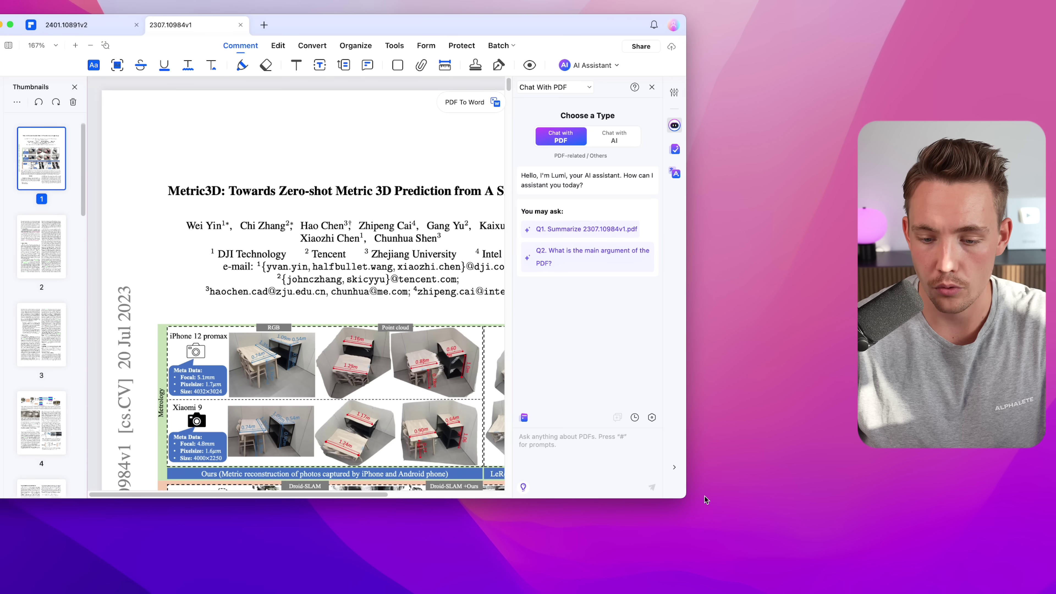
drag(685, 499, 929, 591)
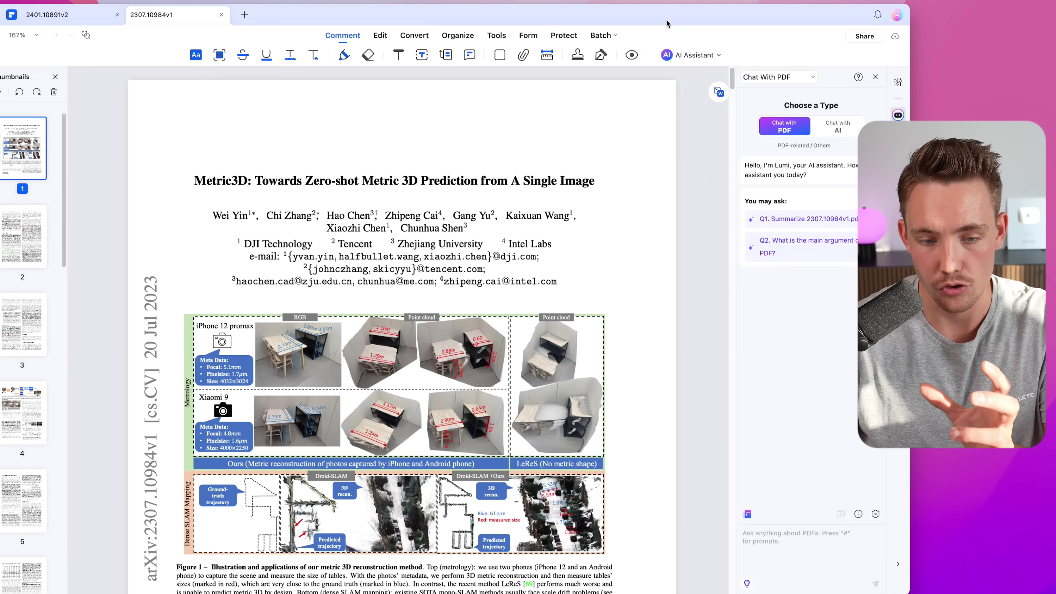
click(81, 14)
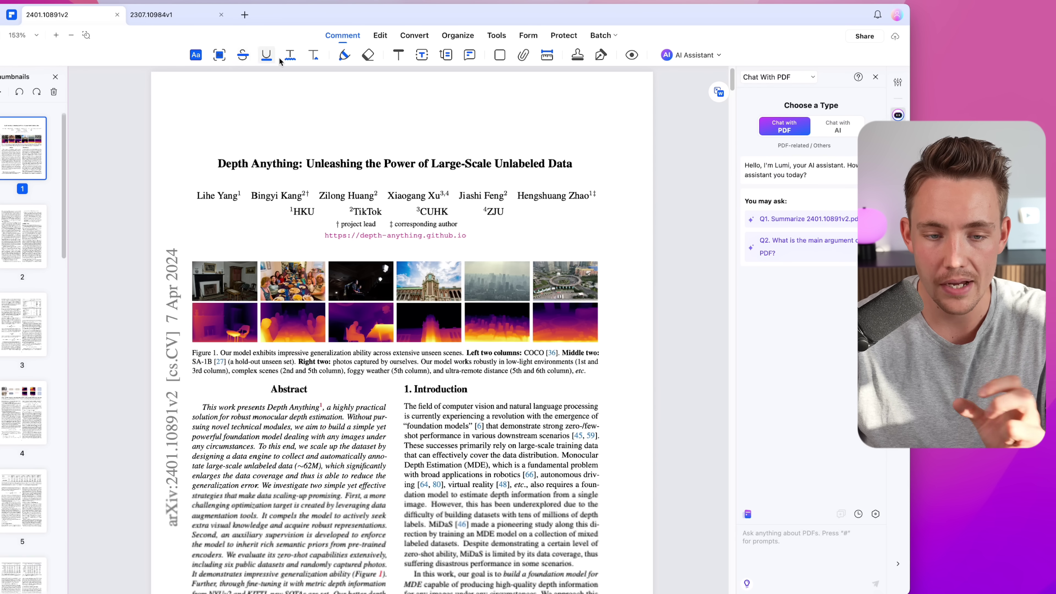
click(186, 23)
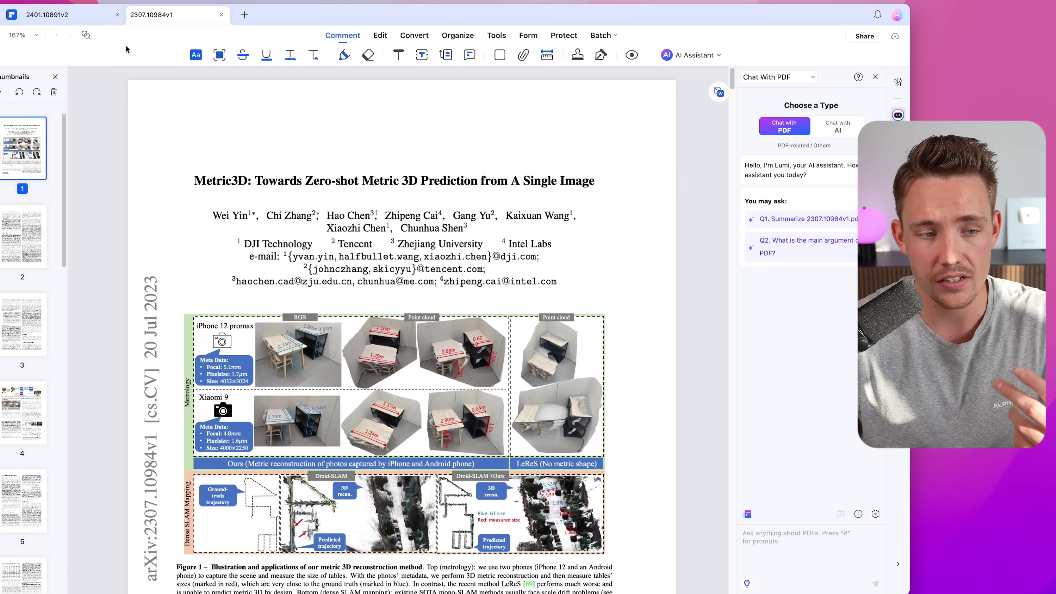
click(67, 17)
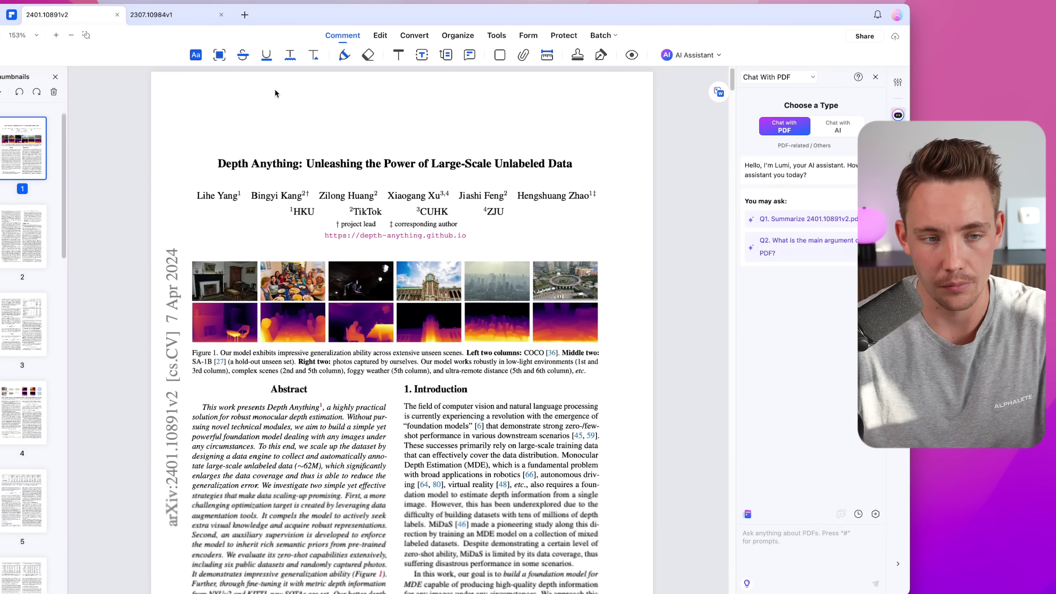
click(180, 15)
scroll(351, 208, down, 1)
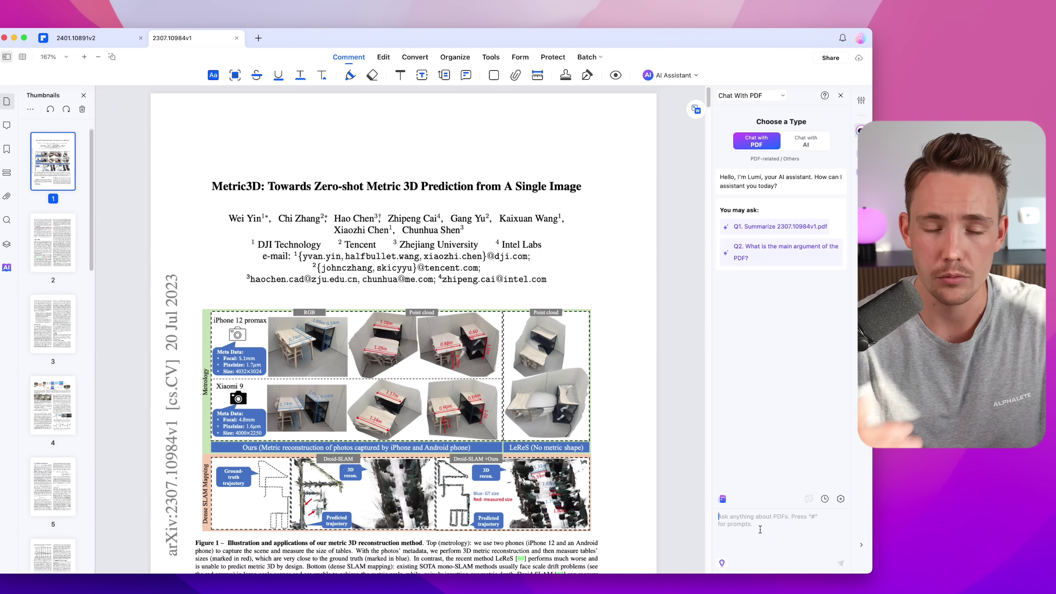
Step: Ask the Chat With PDF assistant "what is the method use in this paper?"
text(wh)
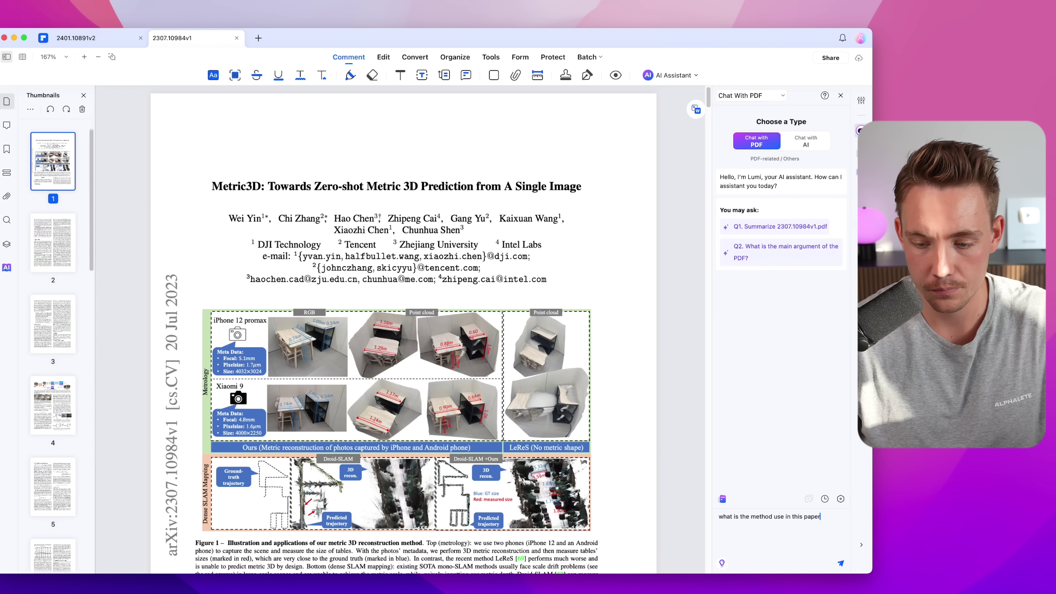
key(Return)
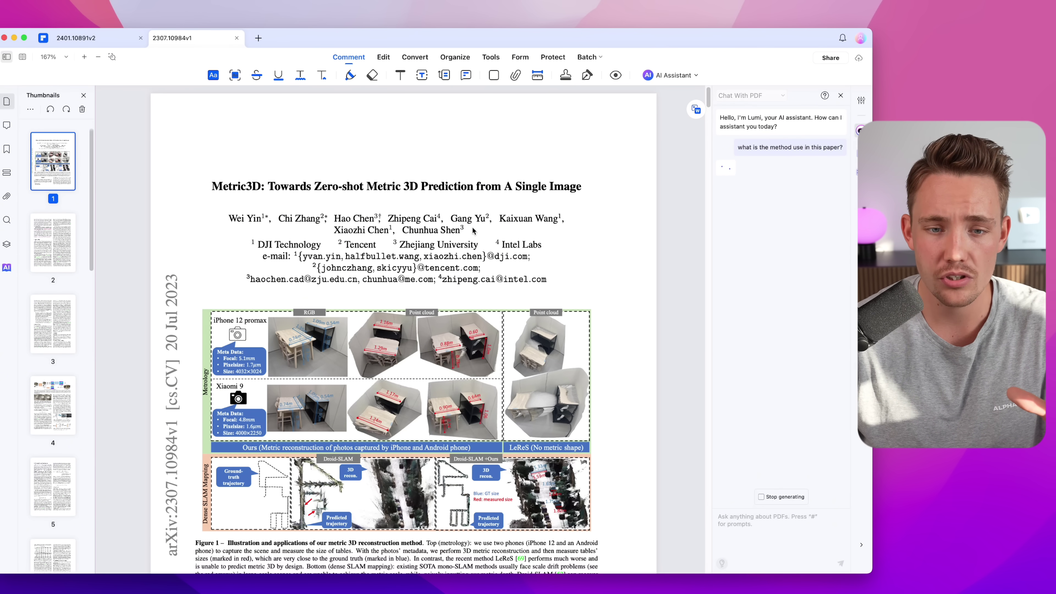
Step: Switch to the 2401.10891v2 Depth Anything paper and enter AI Read Mode
click(109, 37)
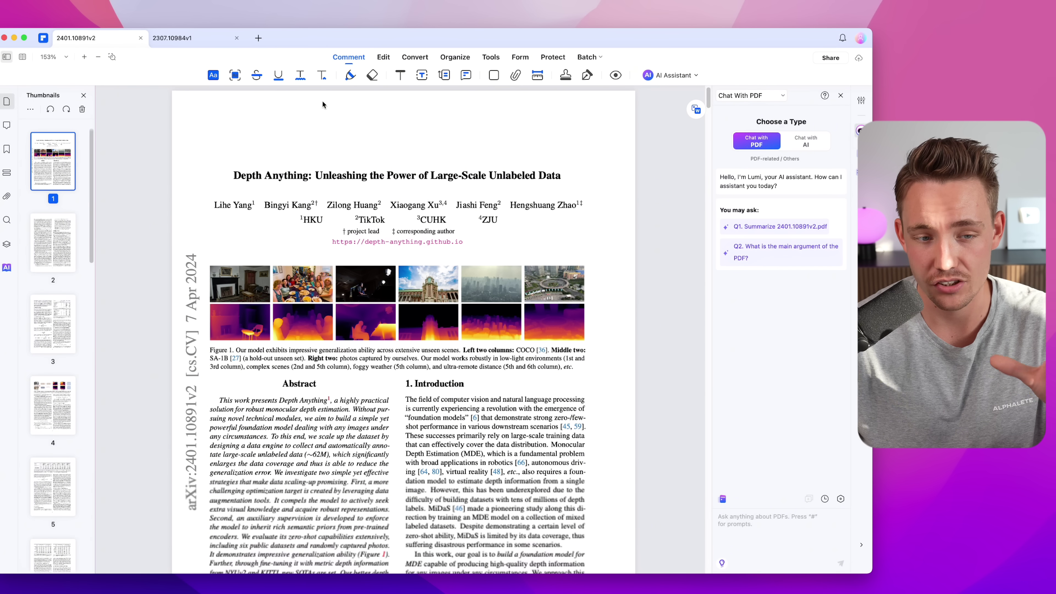
click(196, 38)
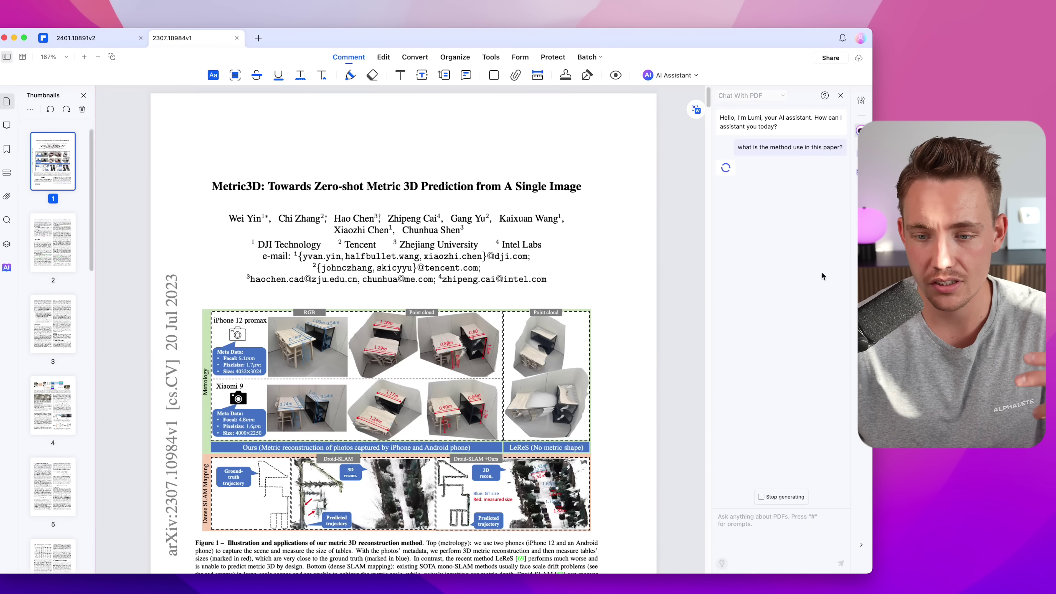
click(83, 40)
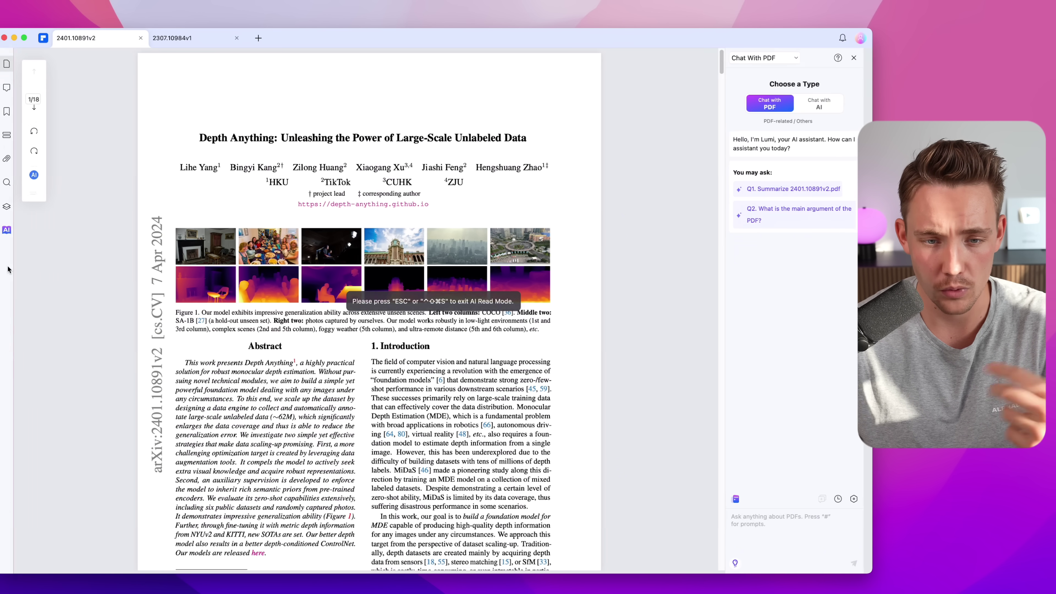
click(7, 268)
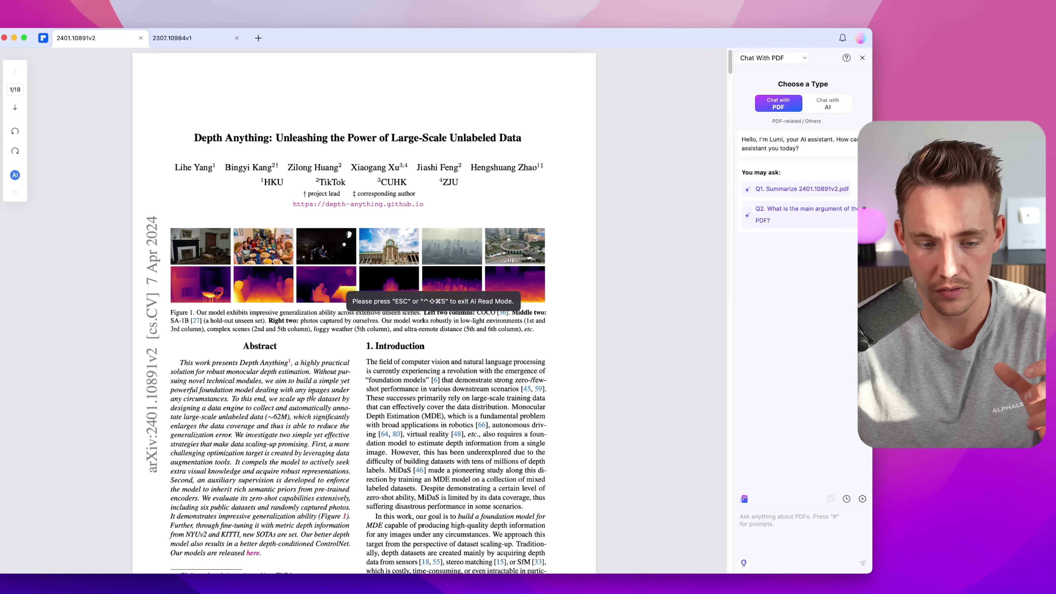
scroll(312, 398, down, 1)
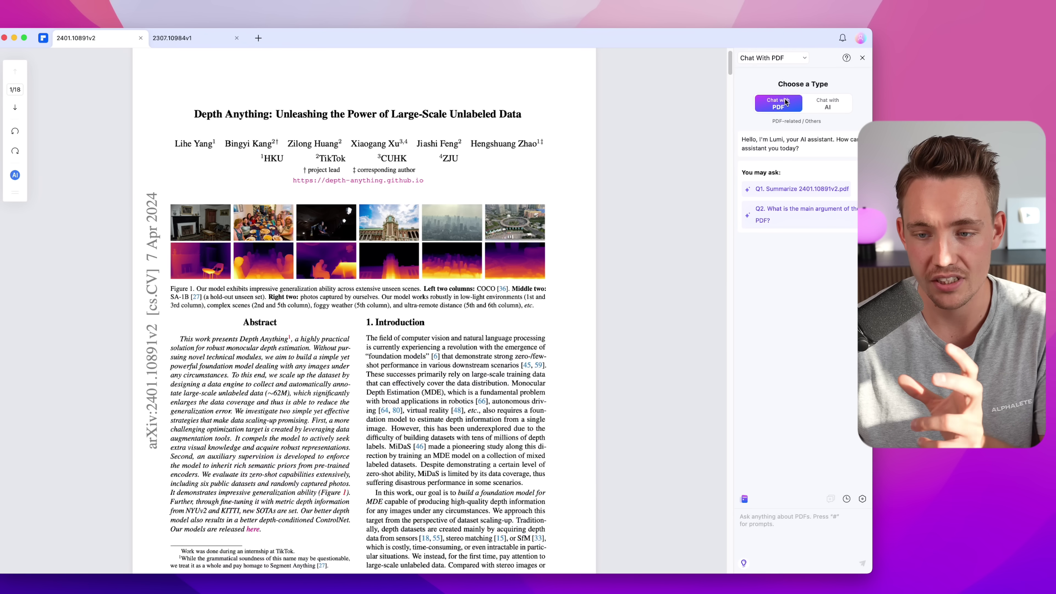
Step: Toggle the assistant to Chat with AI, then back to Chat with PDF
click(828, 104)
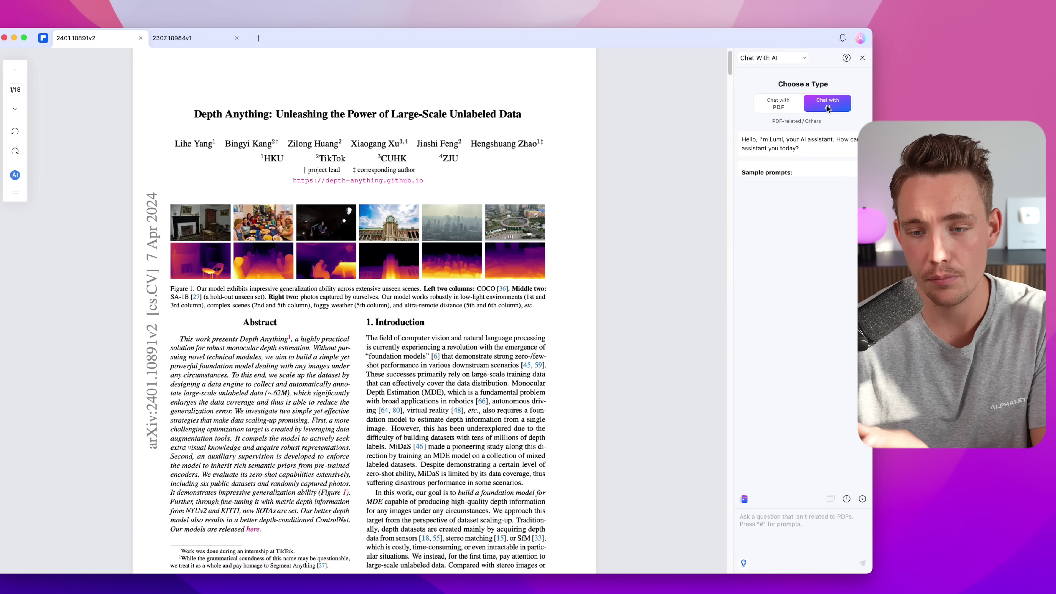
click(792, 62)
click(785, 77)
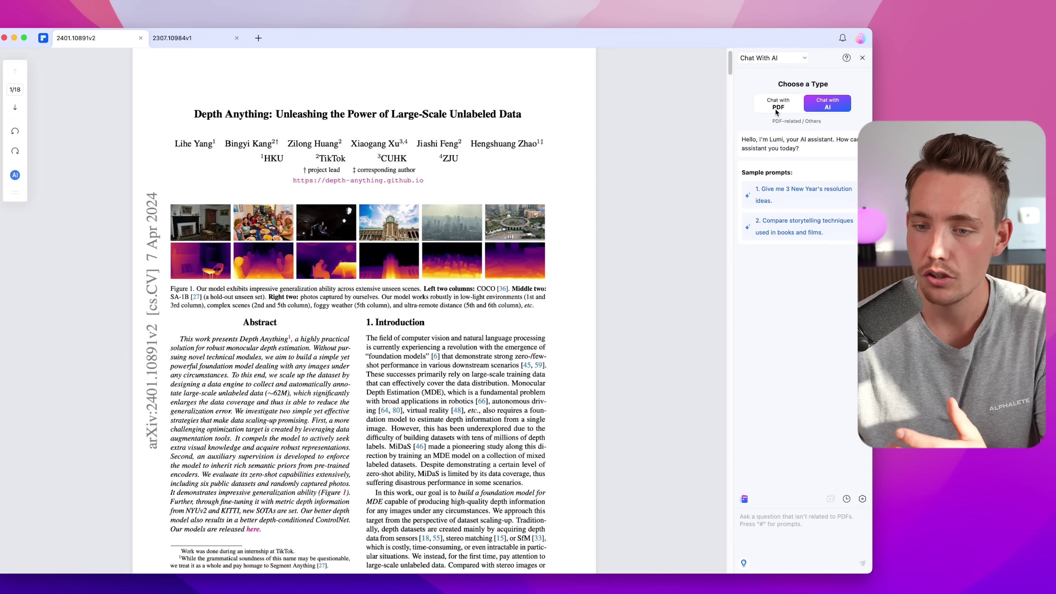
click(784, 60)
click(785, 77)
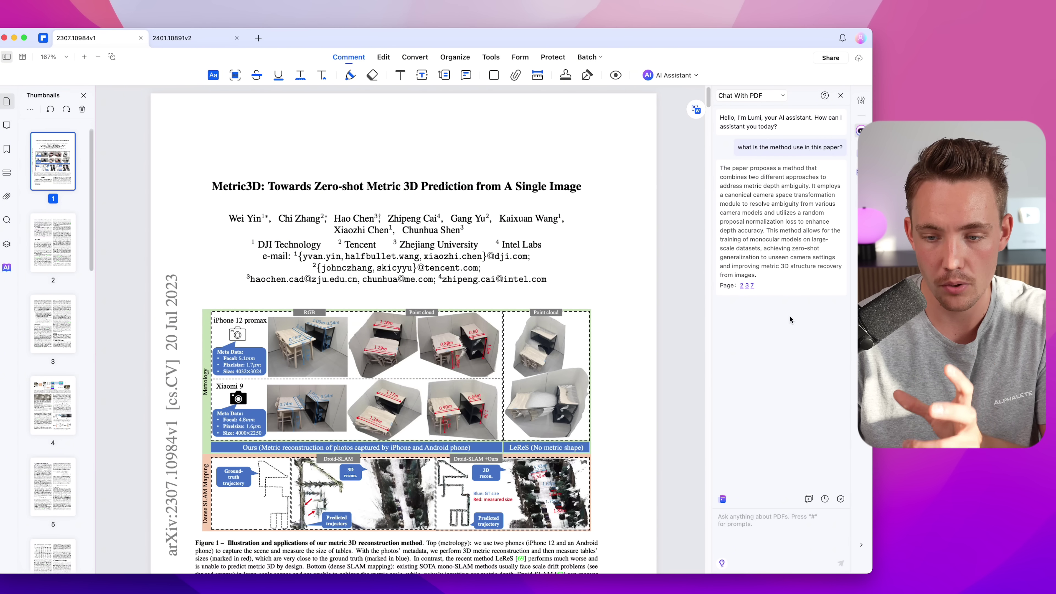
Step: Exit AI Read Mode and read the Metric3D answer citing pages 2, 3 and 7
mouse_move(791, 258)
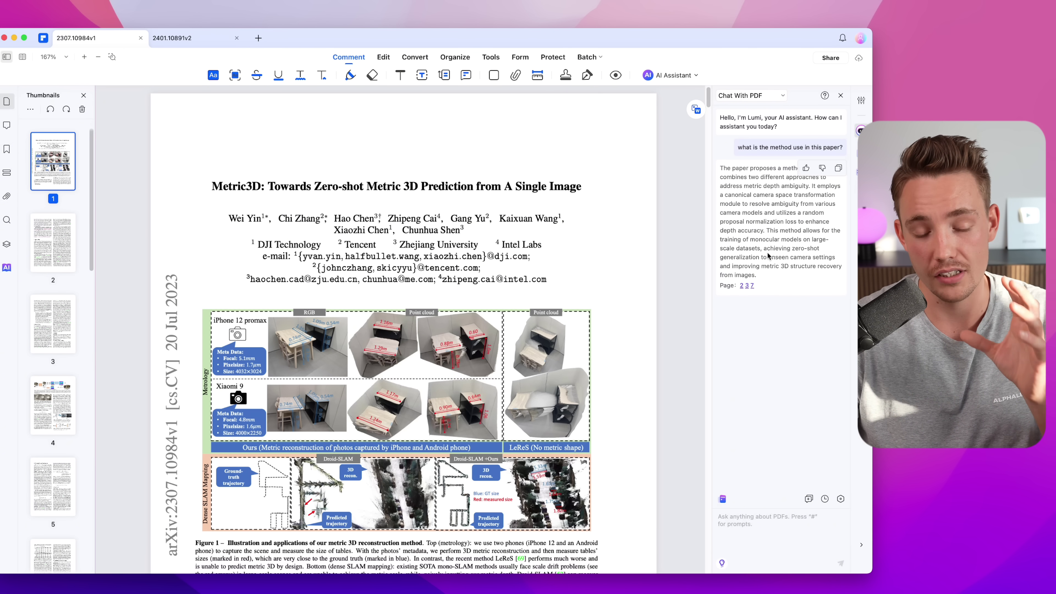
Step: Scroll from page 1 past the Method section to section 3.2 on page 5
scroll(549, 441, down, 10)
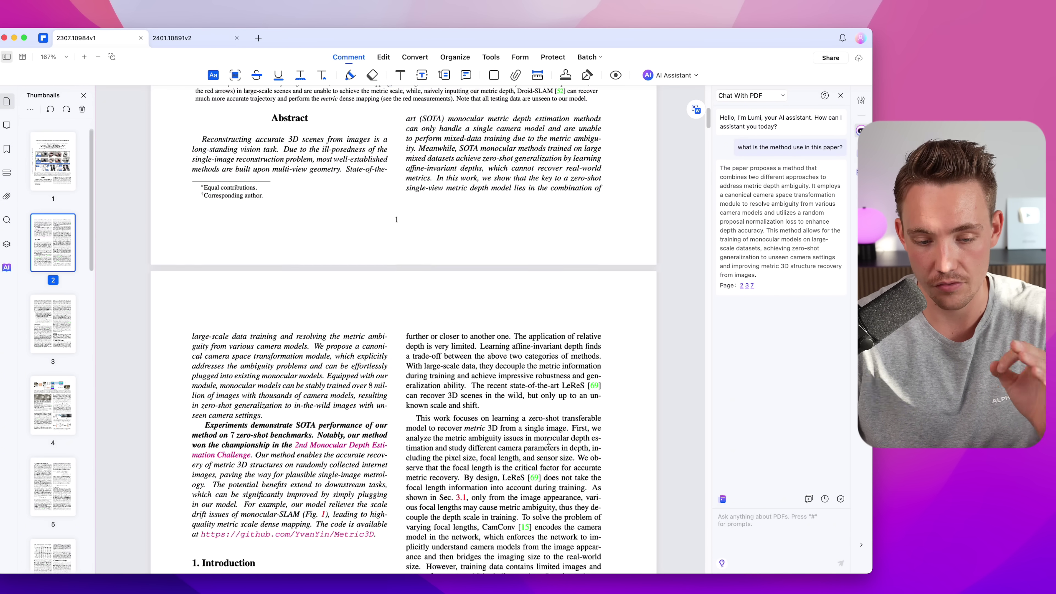
scroll(549, 441, down, 15)
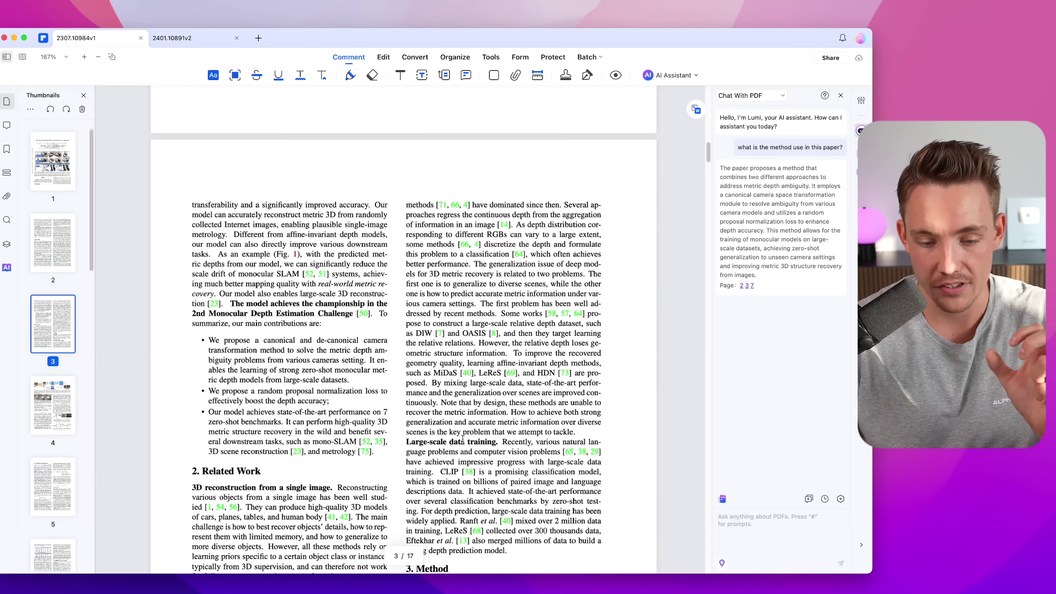
scroll(463, 439, down, 5)
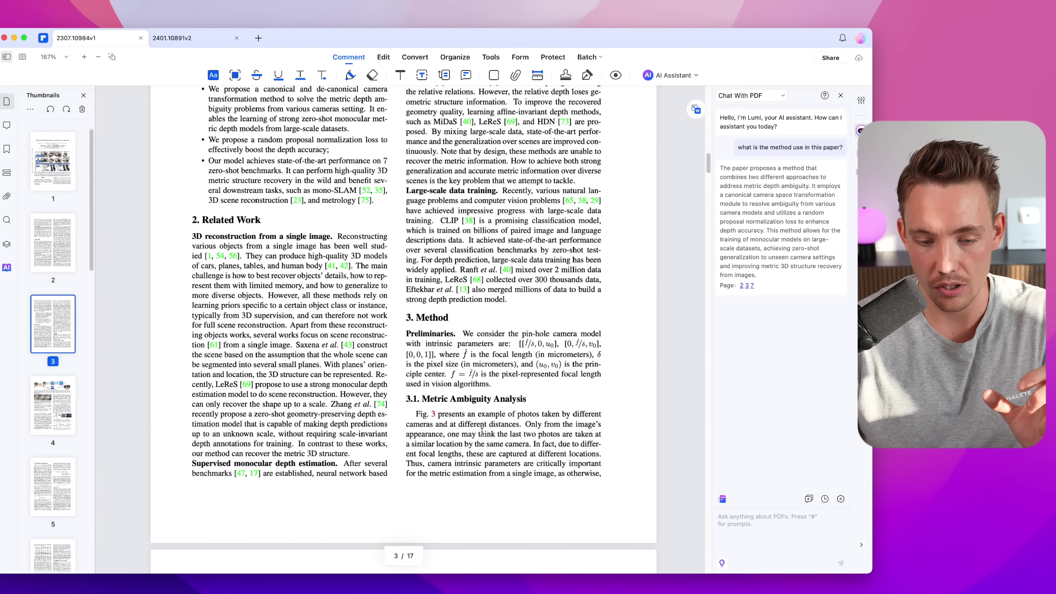
scroll(482, 432, down, 4)
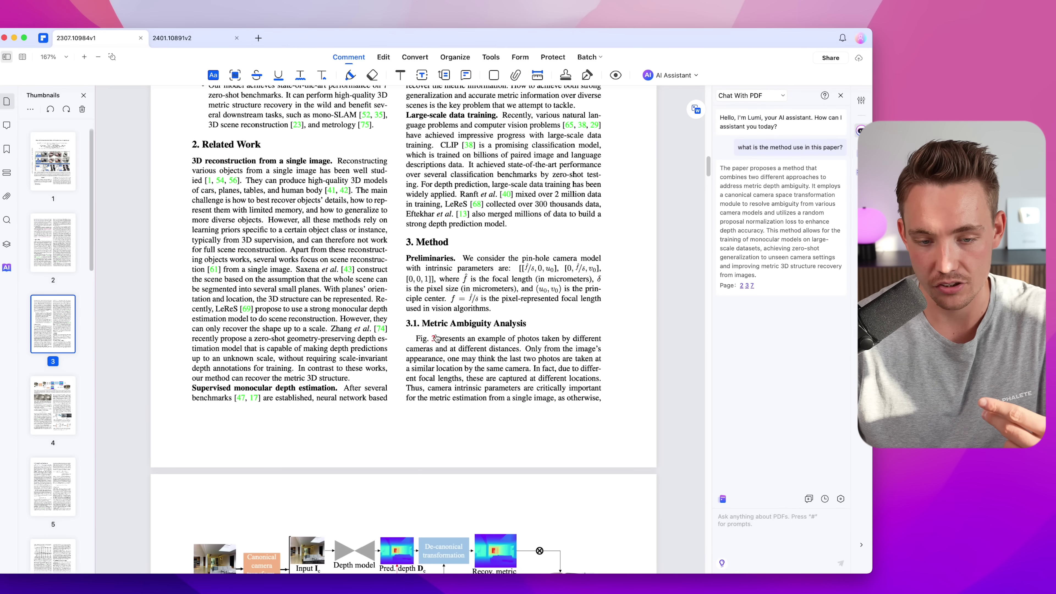
scroll(507, 349, down, 15)
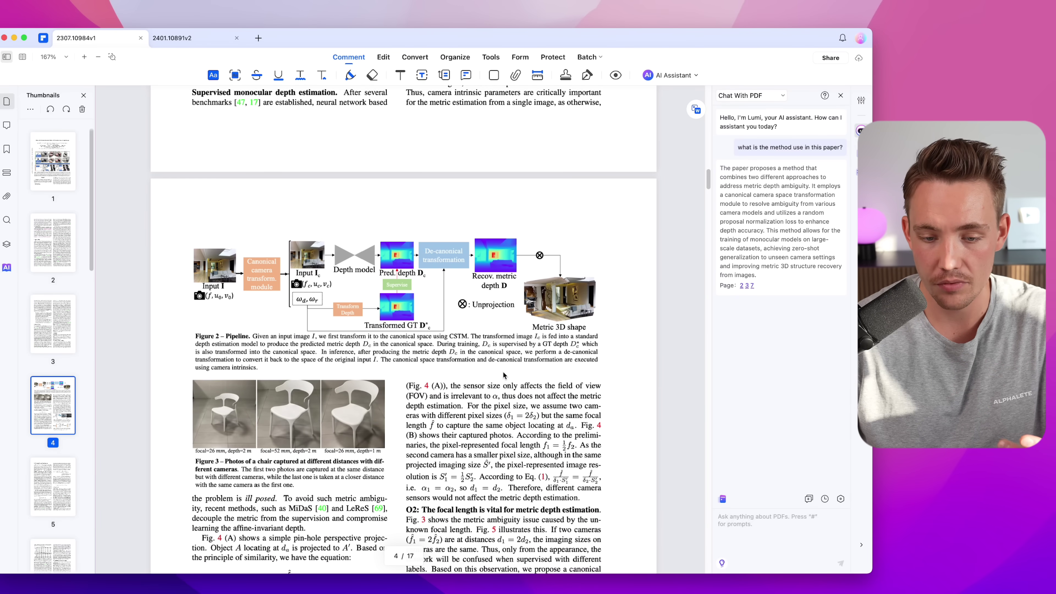
scroll(503, 375, down, 1)
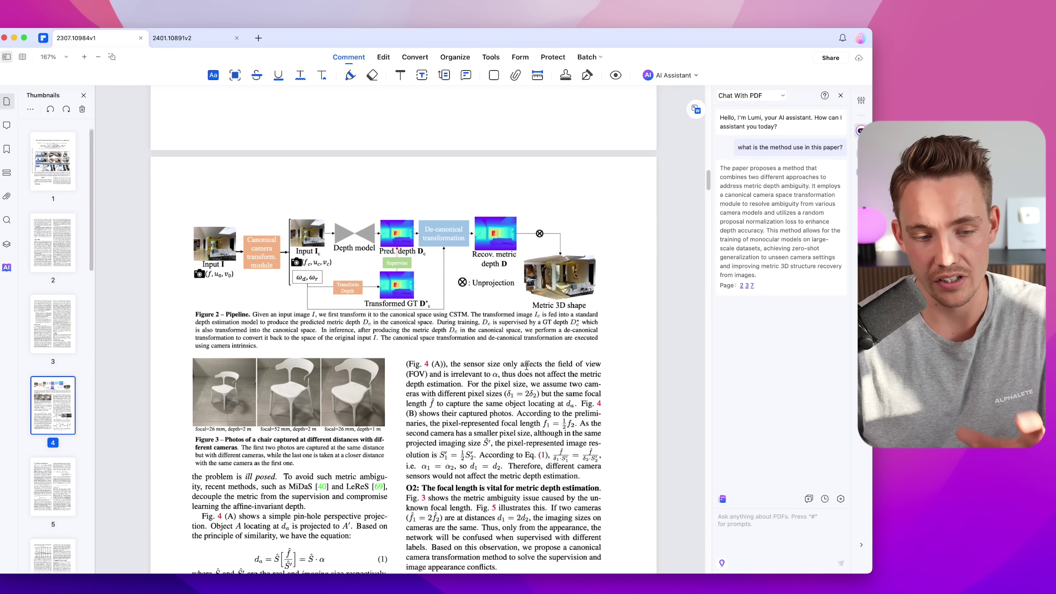
scroll(527, 366, down, 6)
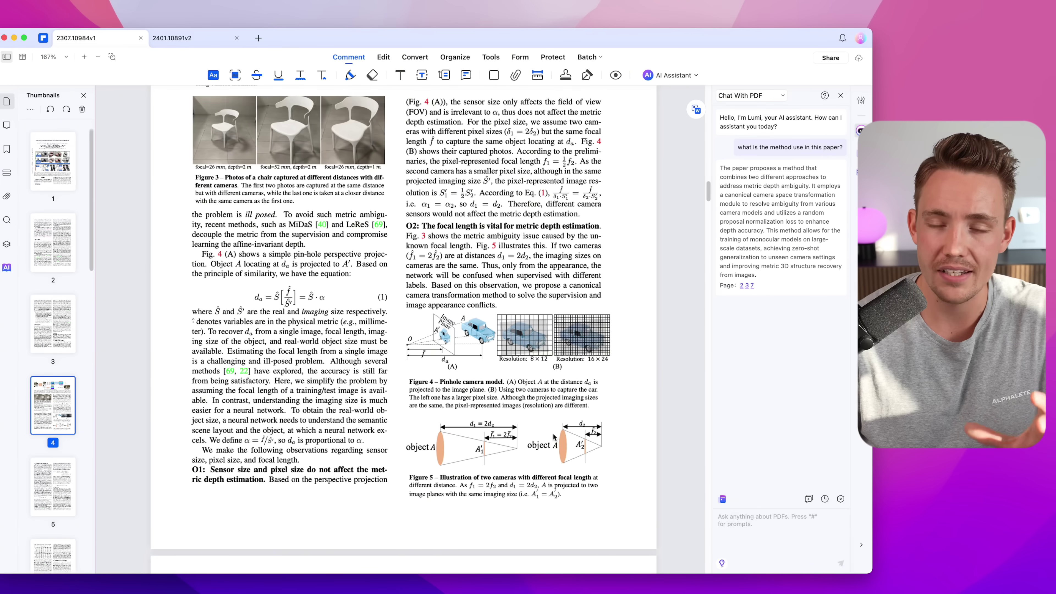
scroll(553, 436, down, 3)
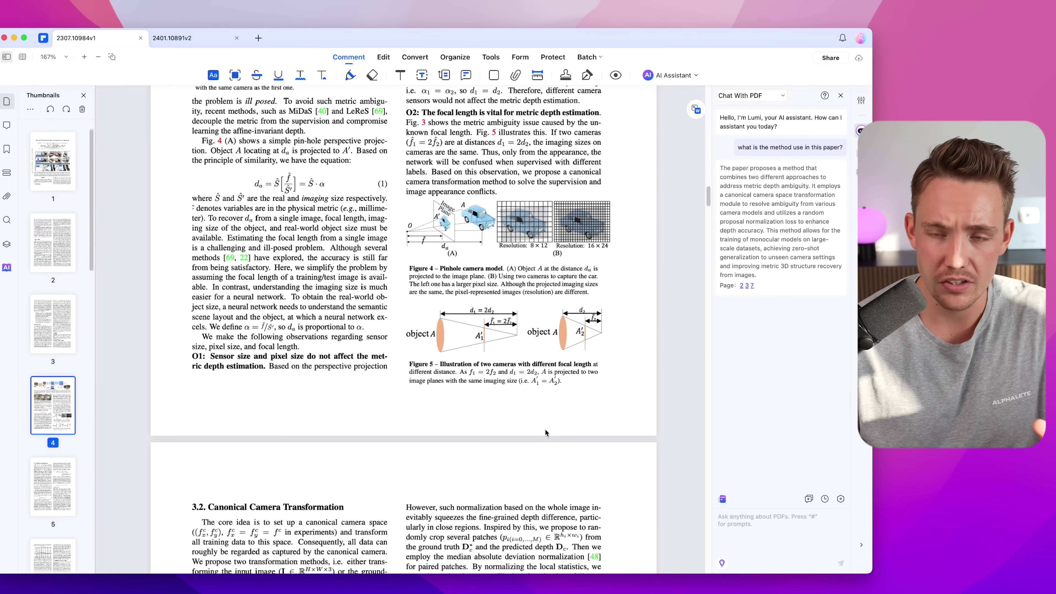
scroll(546, 433, down, 5)
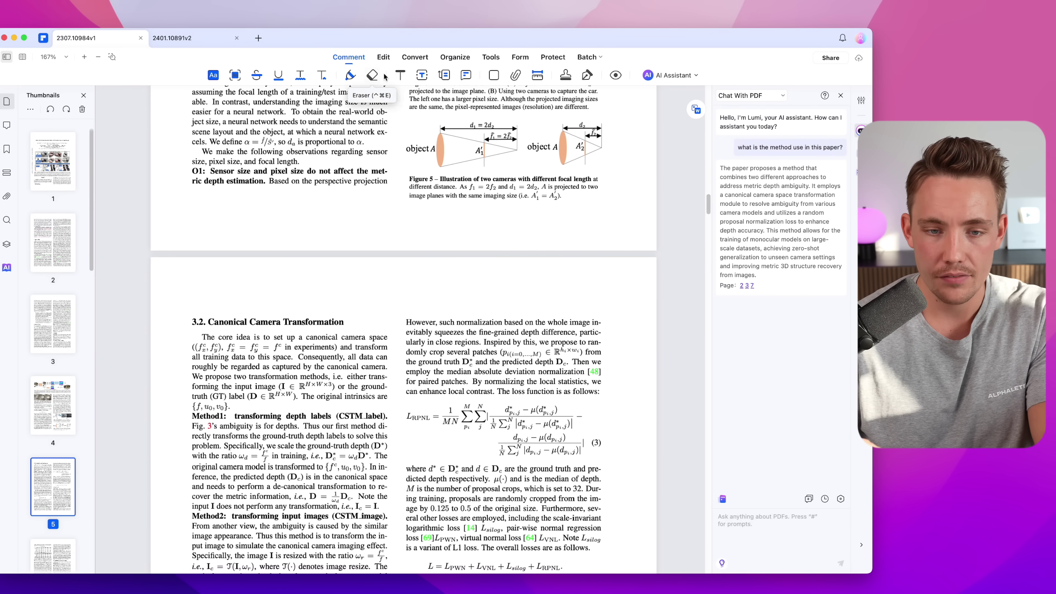
Step: Pick the Rectangle tool, view all 17 pages as Organize thumbnails, then show the Tools tab
click(489, 75)
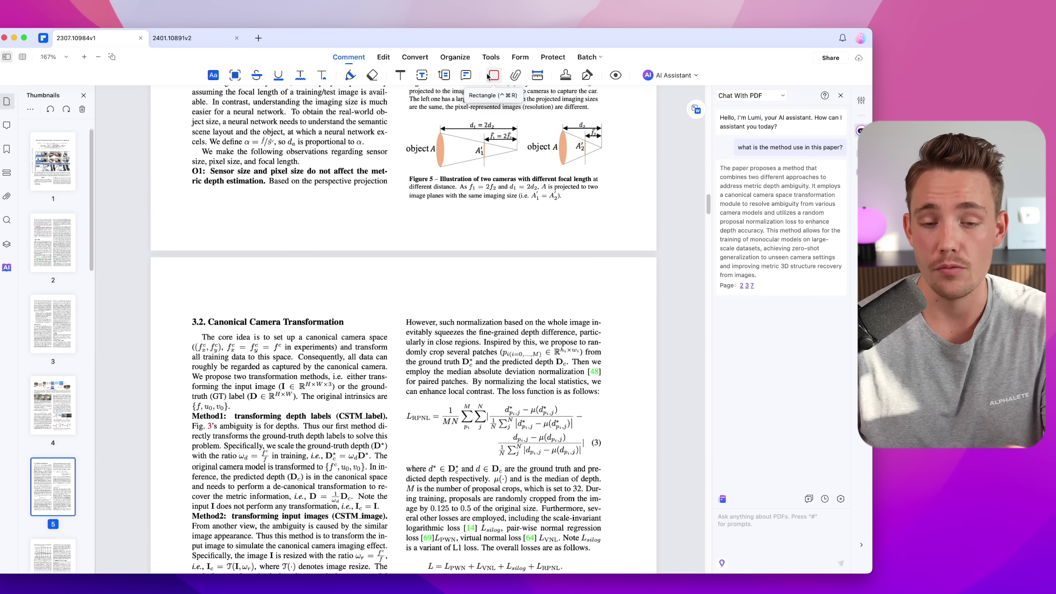
click(456, 58)
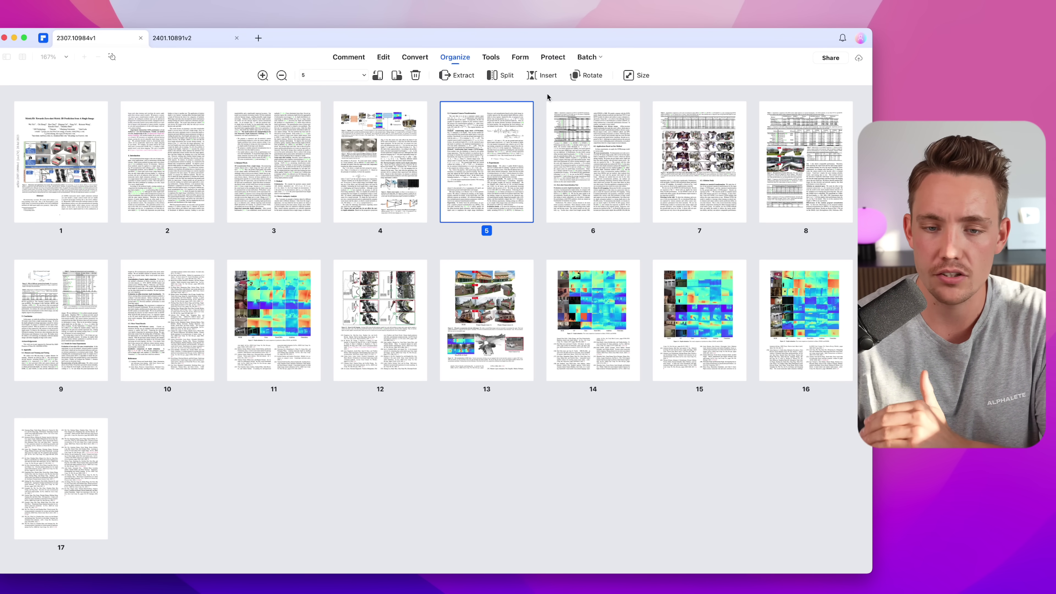
click(490, 56)
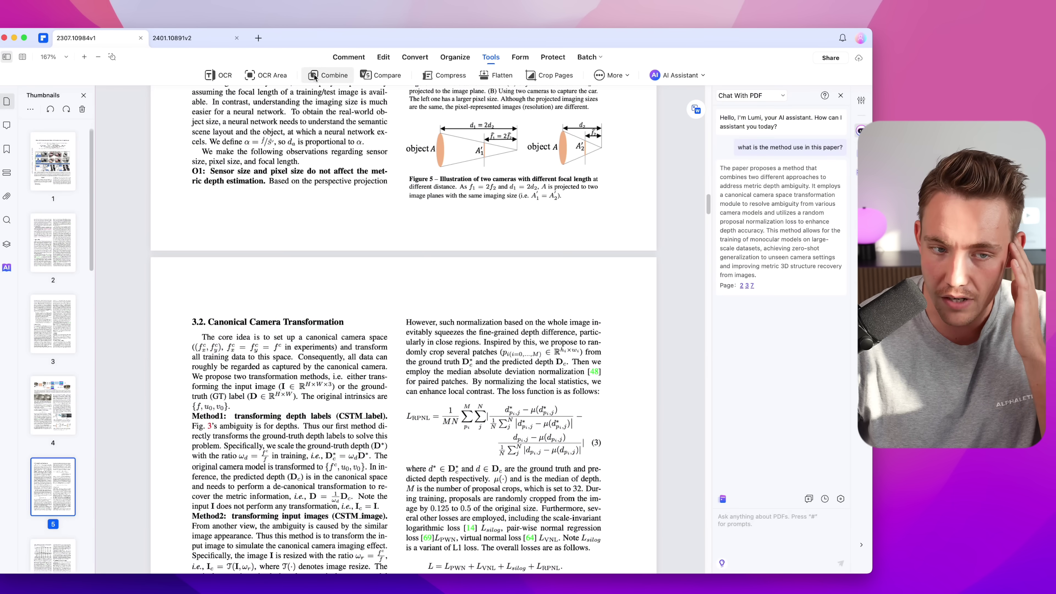
Step: Request OCR and download the missing OCR plugin from Preferences > Plugin
click(221, 75)
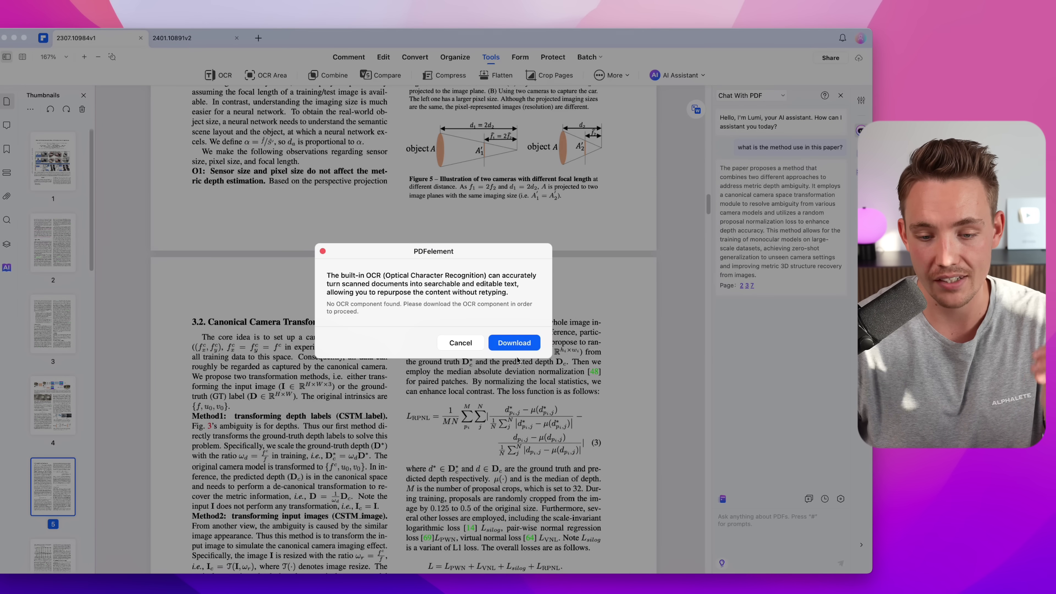
click(520, 341)
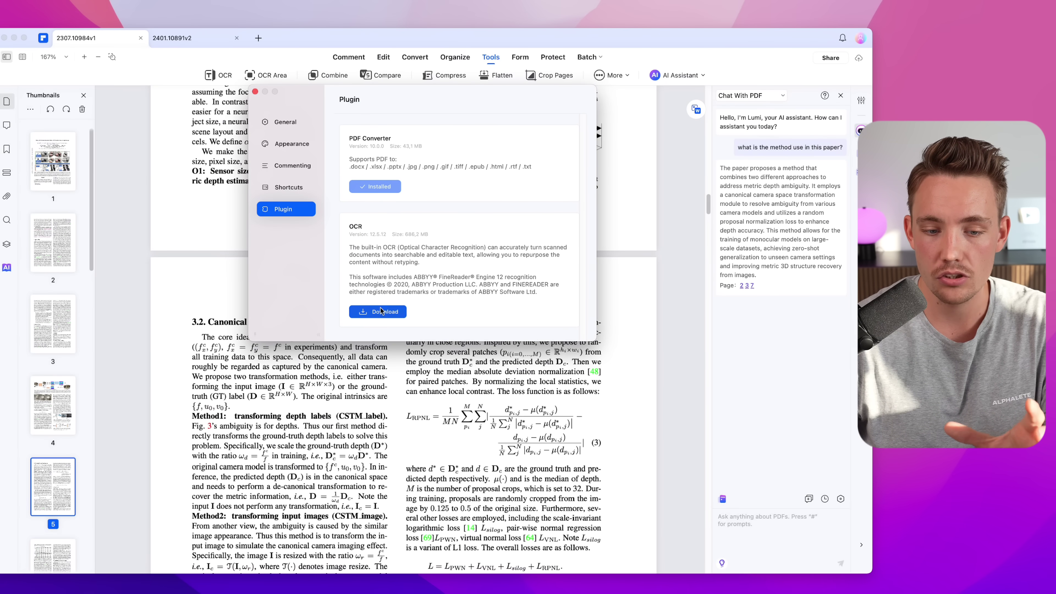
click(381, 311)
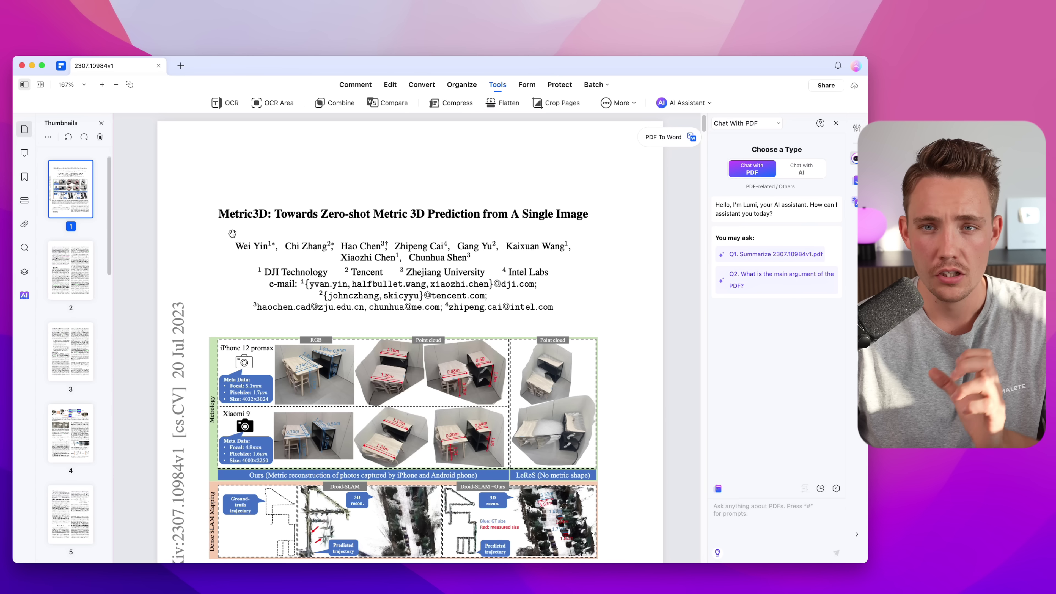
Step: Perform OCR with English, All Pages, 150 dpi and Editable Text
click(245, 102)
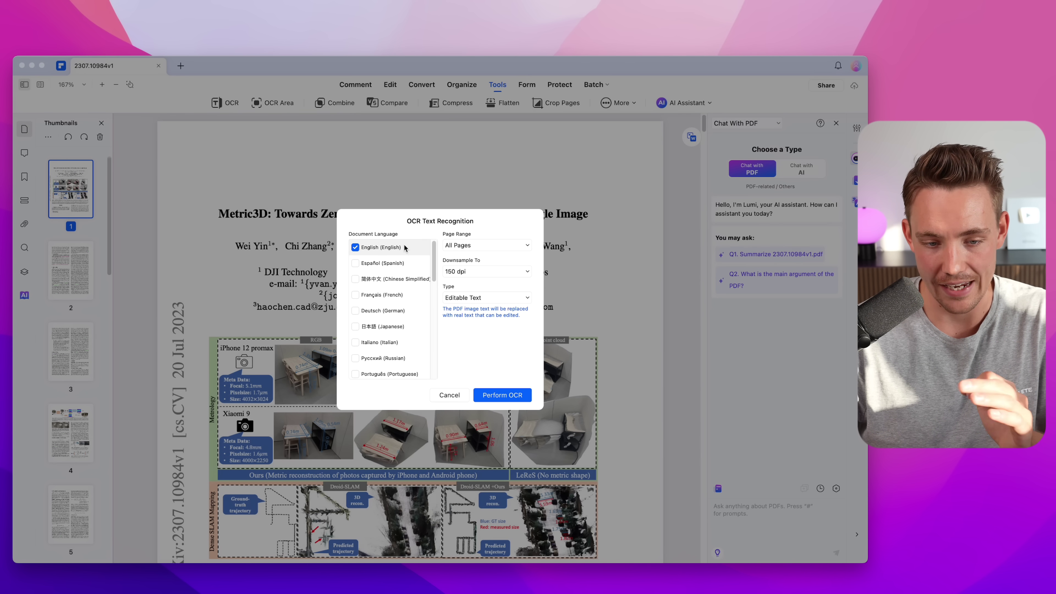
click(531, 398)
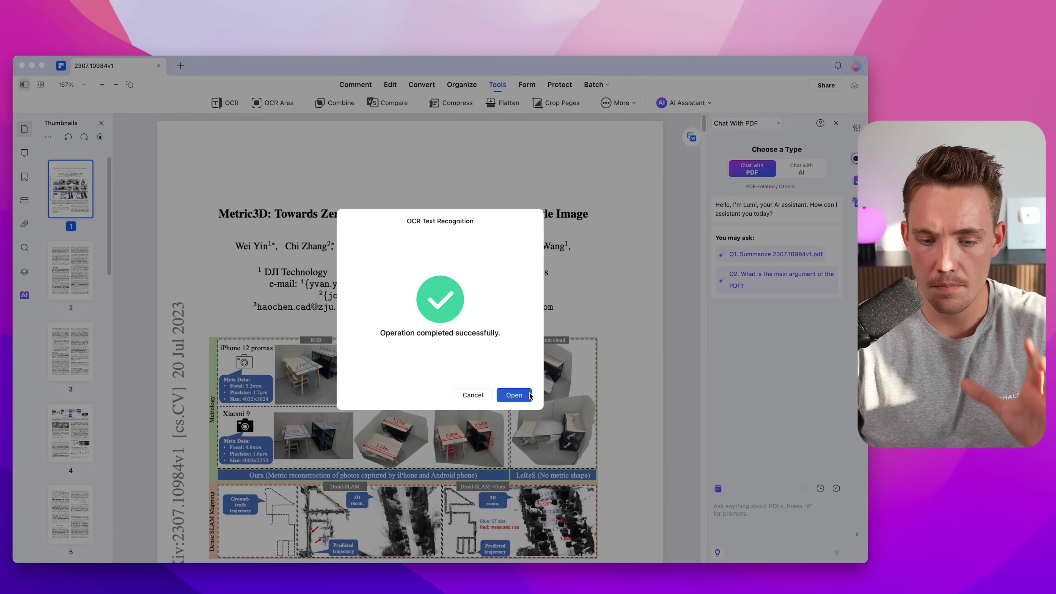
Step: Open the OCR result, widen the window, and select the word 'metric' for text editing
click(514, 395)
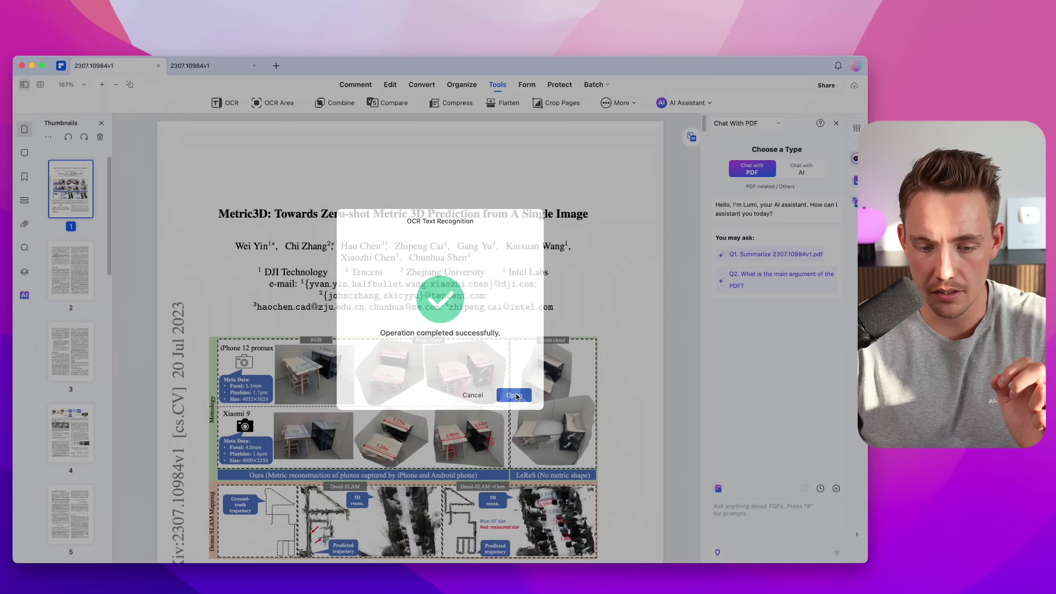
scroll(479, 400, down, 10)
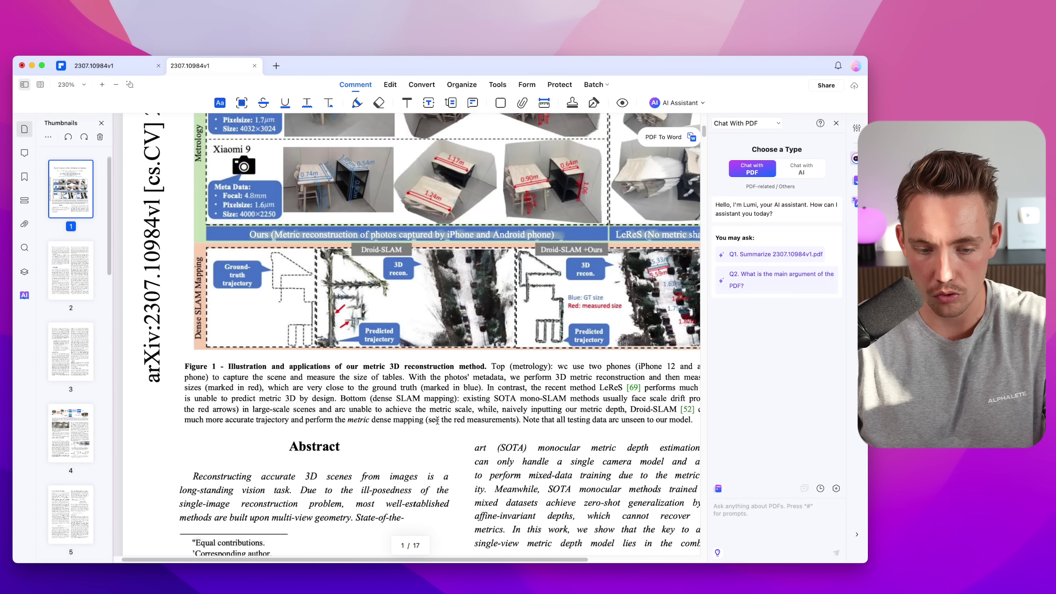
scroll(409, 435, down, 4)
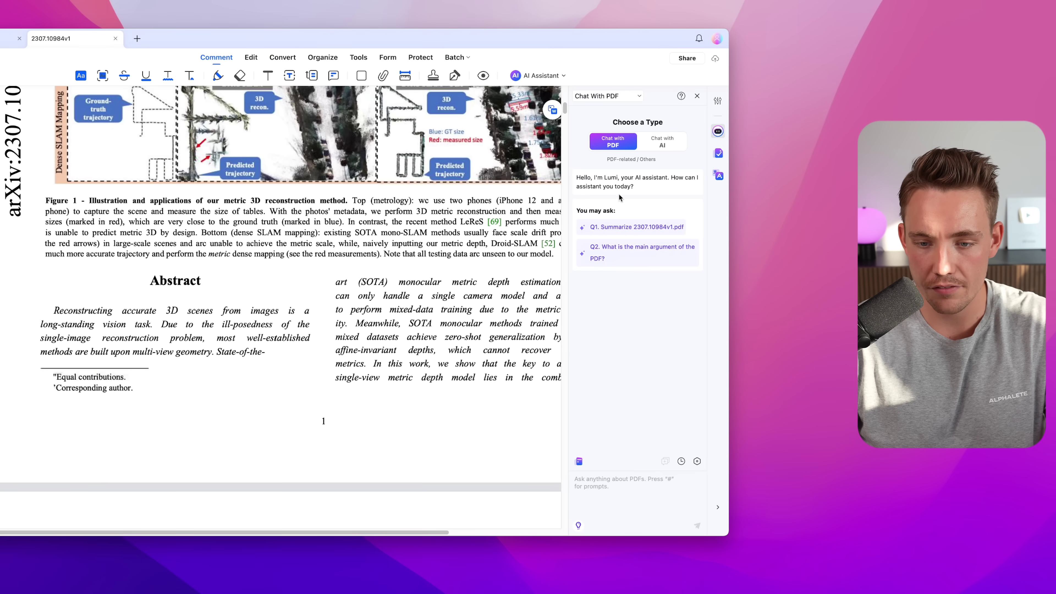
drag(730, 228, 833, 225)
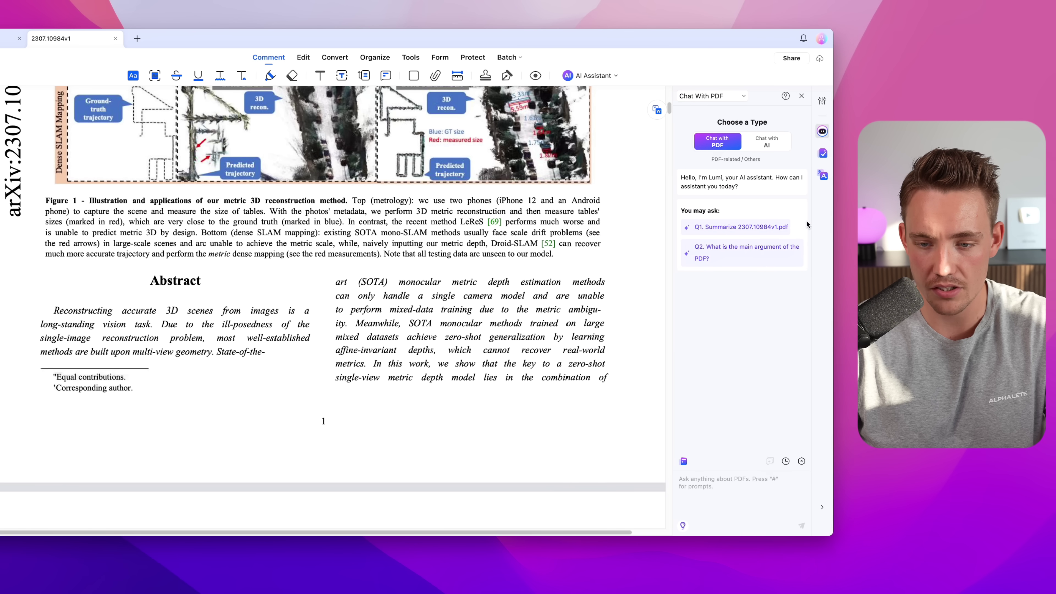
scroll(610, 262, down, 6)
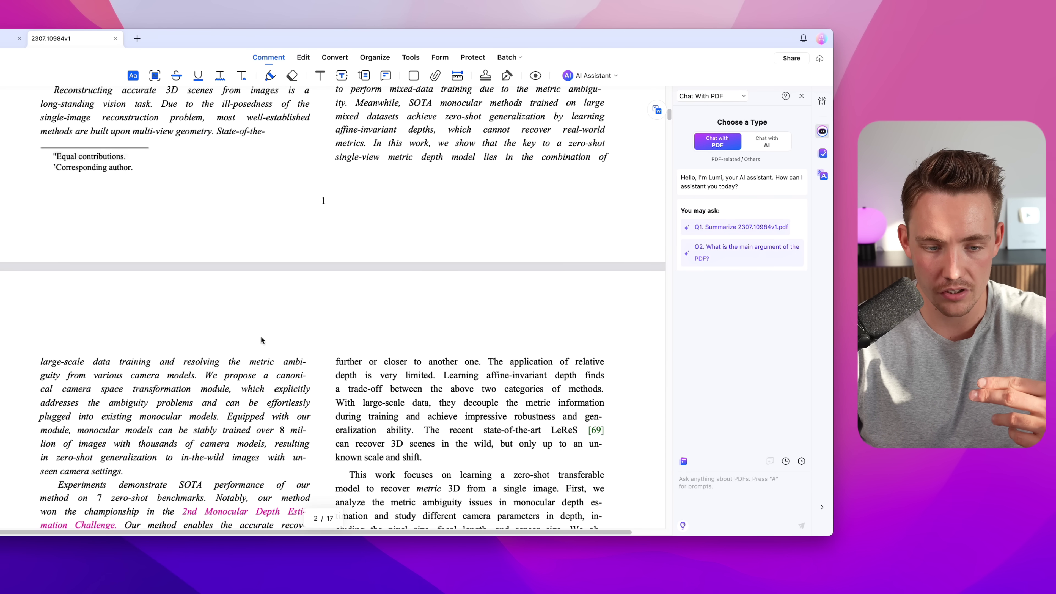
double_click(255, 360)
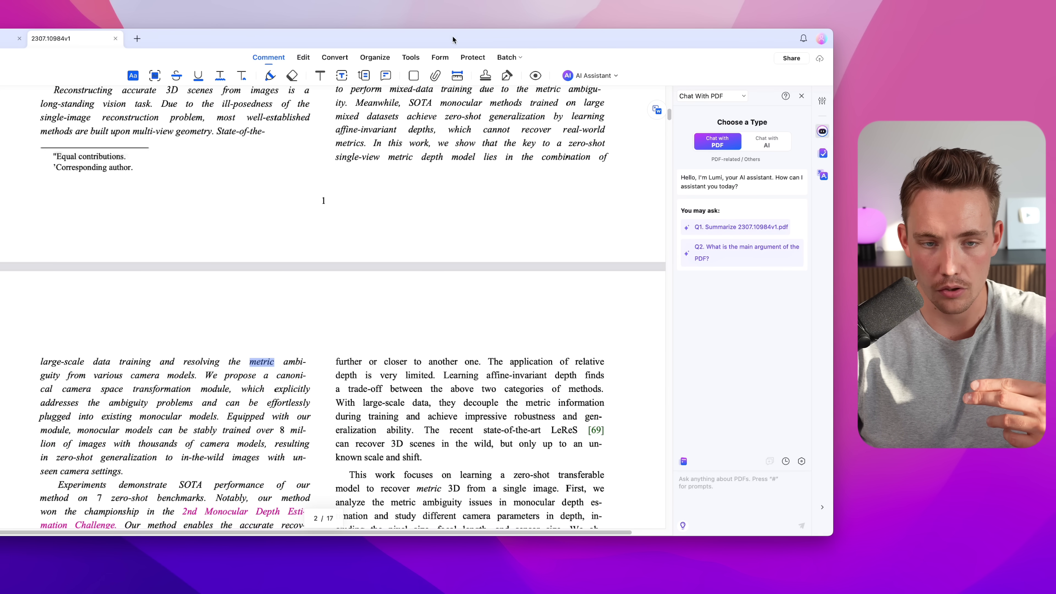
click(307, 59)
Step: Delete '3D' and 'accurate' from the Abstract's first sentence in Edit mode
scroll(124, 108, up, 5)
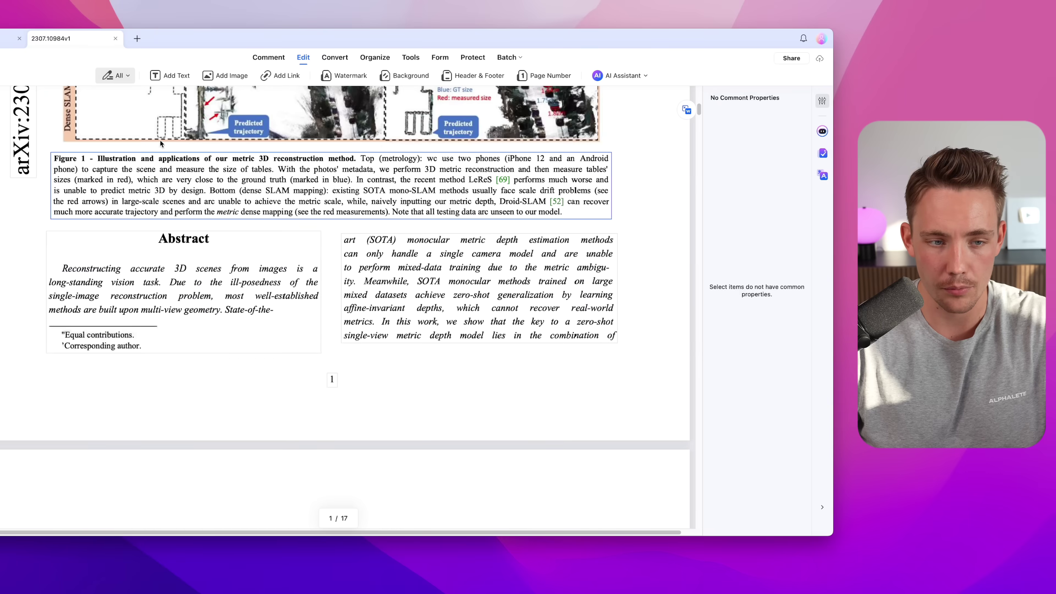
click(217, 361)
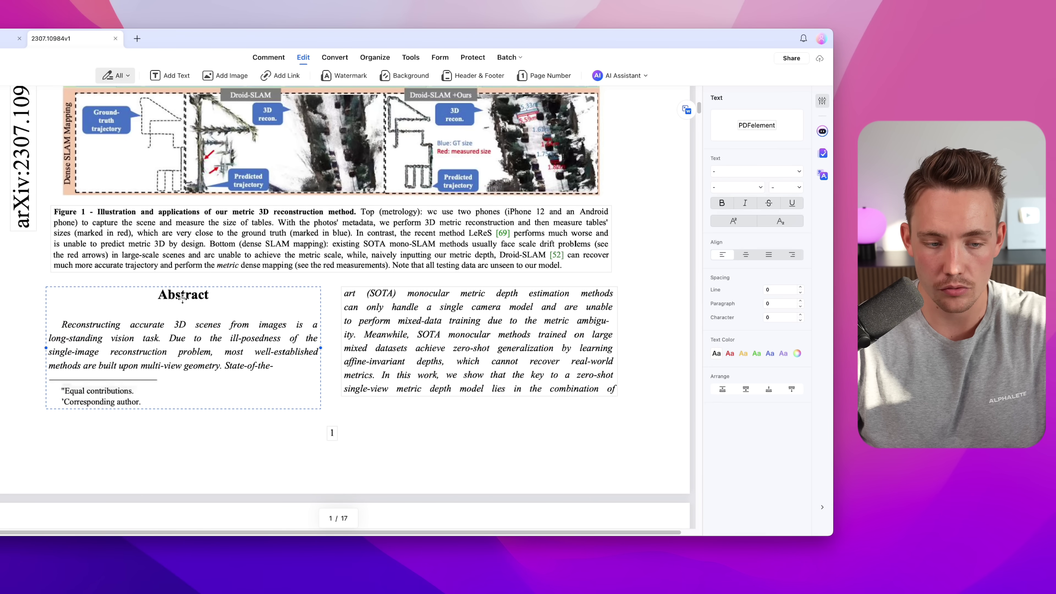
click(183, 325)
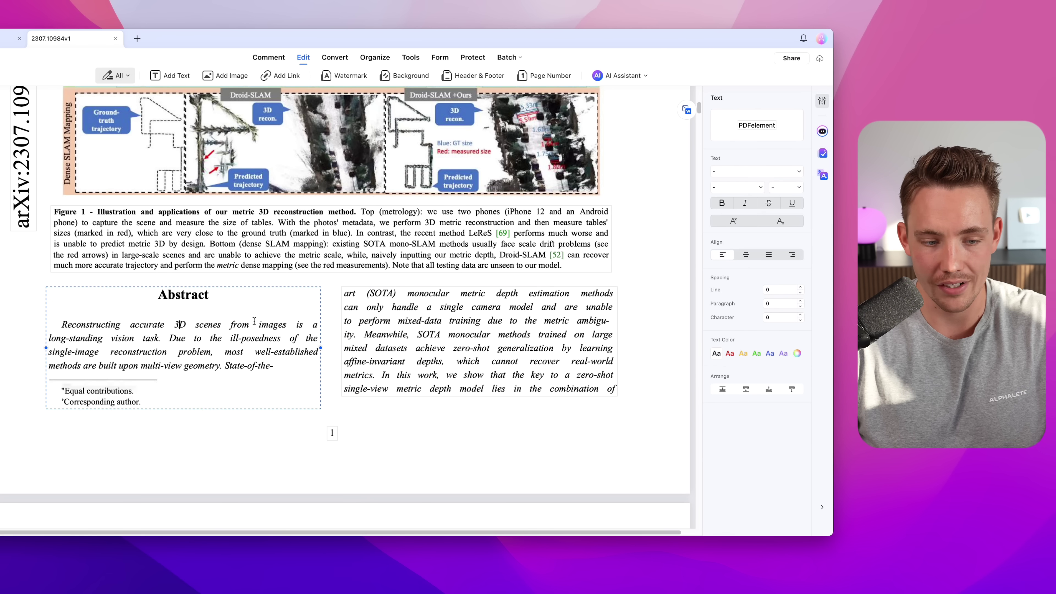
key(BackSpace)
key(BackSpace)
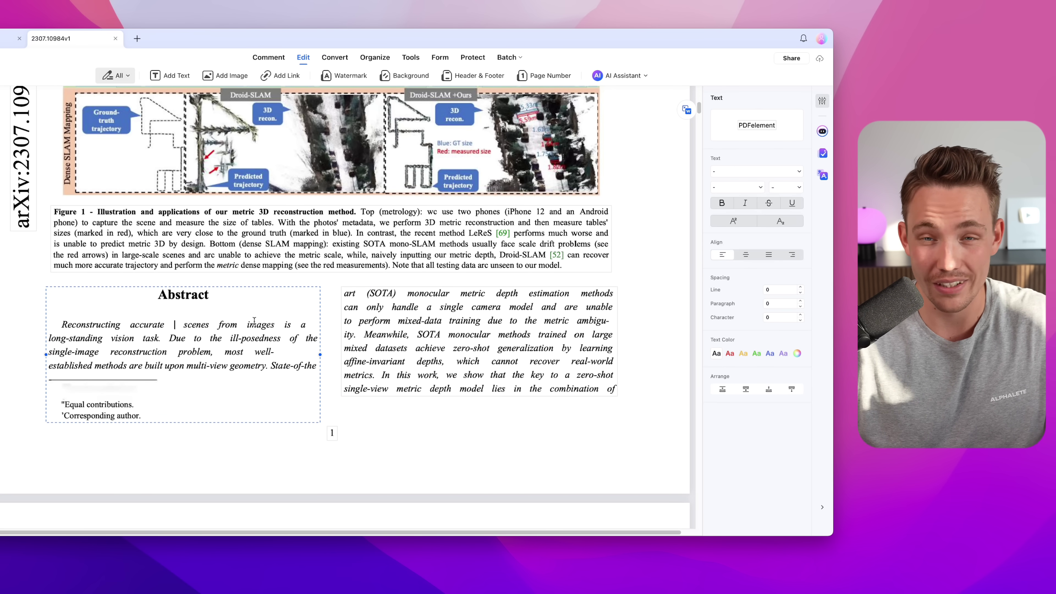
key(BackSpace)
key(BackSpace)
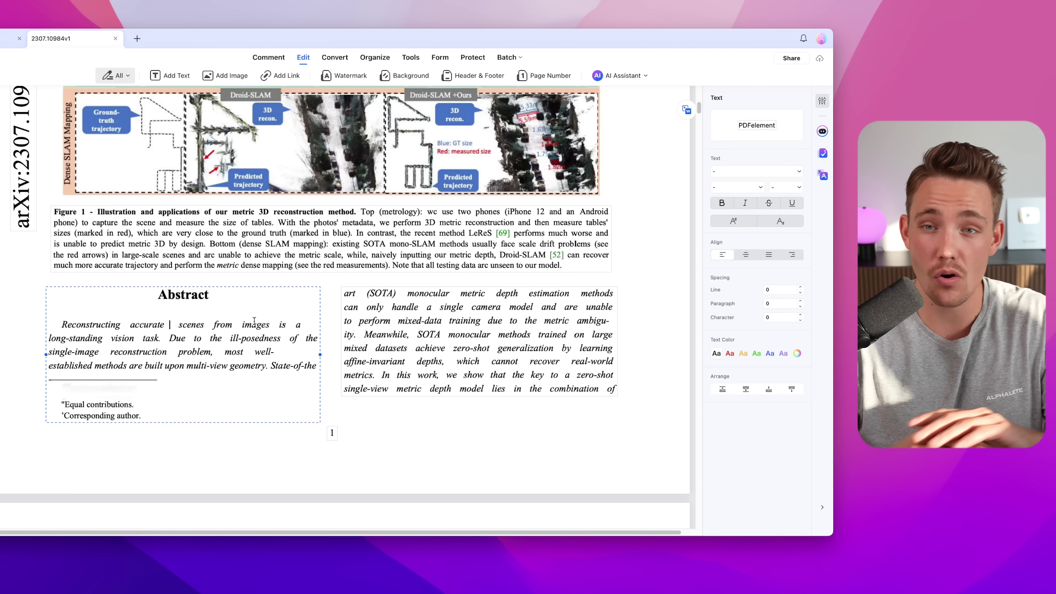
key(BackSpace)
key(BackSpace)
key(BackSpace)
key(BackSpace)
key(BackSpace)
key(BackSpace)
key(BackSpace)
key(BackSpace)
key(BackSpace)
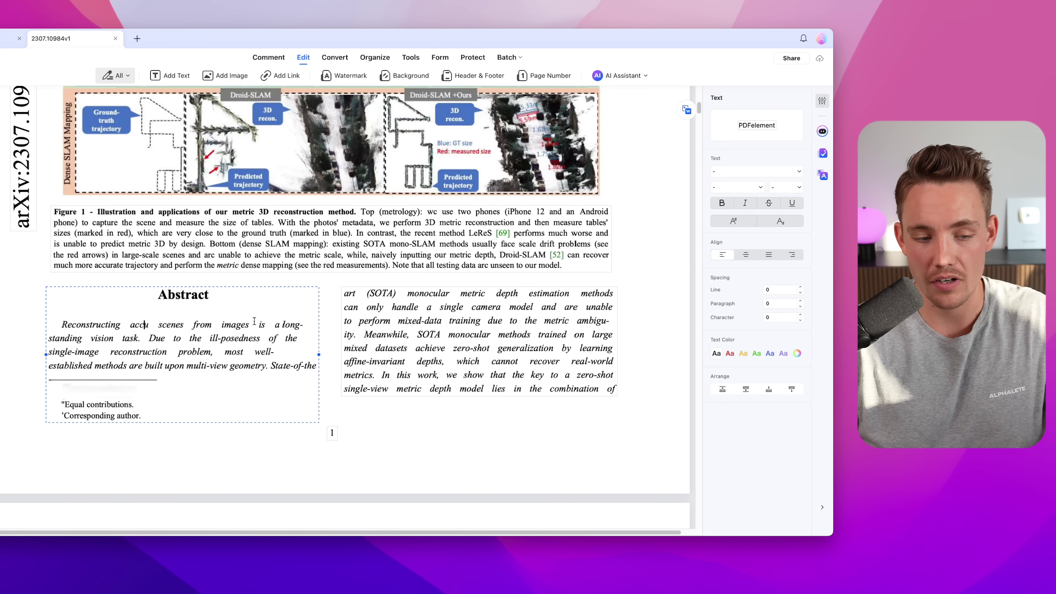
Step: Trim 'Reconstructing' down to 'Reconstru' and nudge the right-hand text column
key(BackSpace)
key(BackSpace)
text(hehehhe)
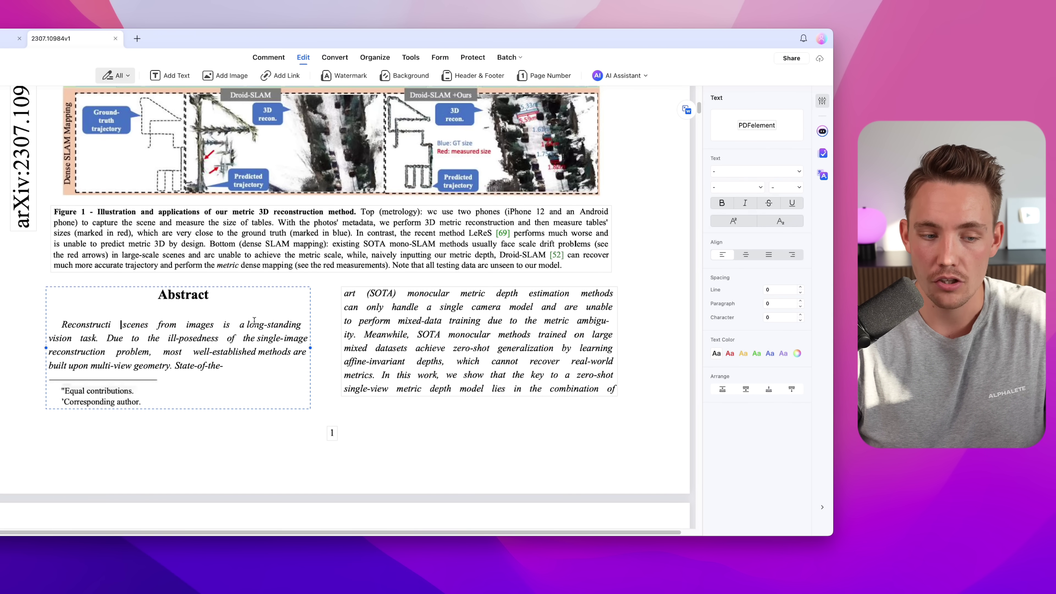
key(BackSpace)
key(BackSpace)
key(BackSpace)
key(BackSpace)
key(BackSpace)
key(BackSpace)
key(BackSpace)
key(BackSpace)
key(BackSpace)
key(BackSpace)
key(BackSpace)
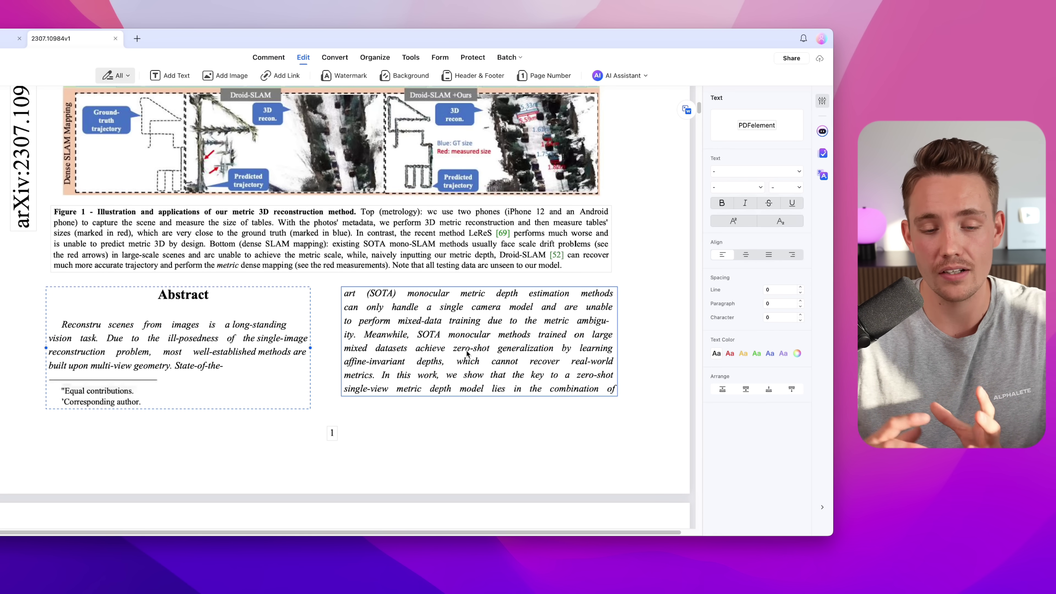
click(388, 308)
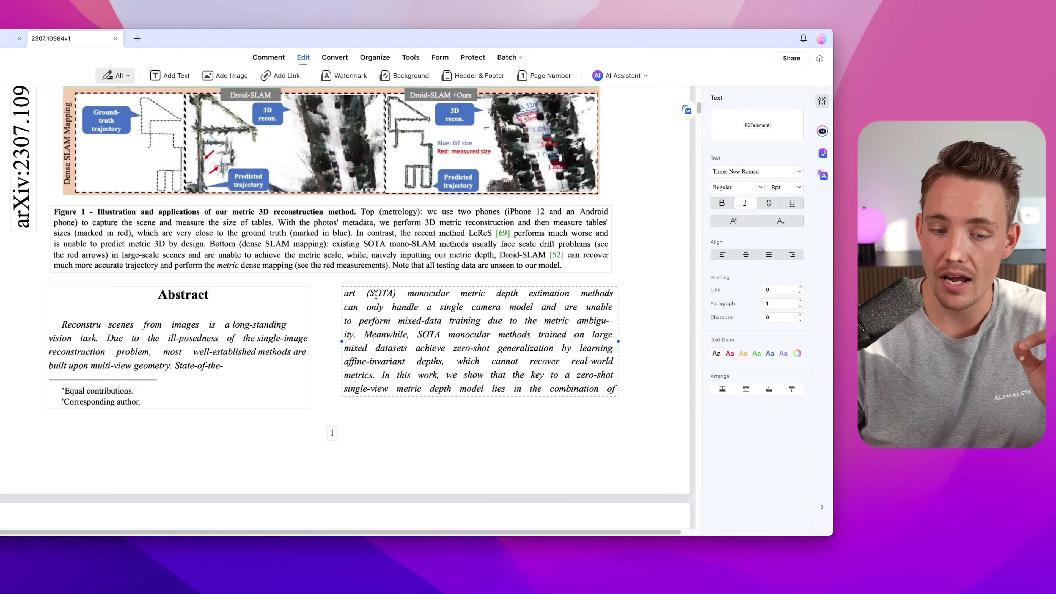
mouse_move(373, 298)
mouse_down()
mouse_move(482, 352)
mouse_move(372, 296)
mouse_up()
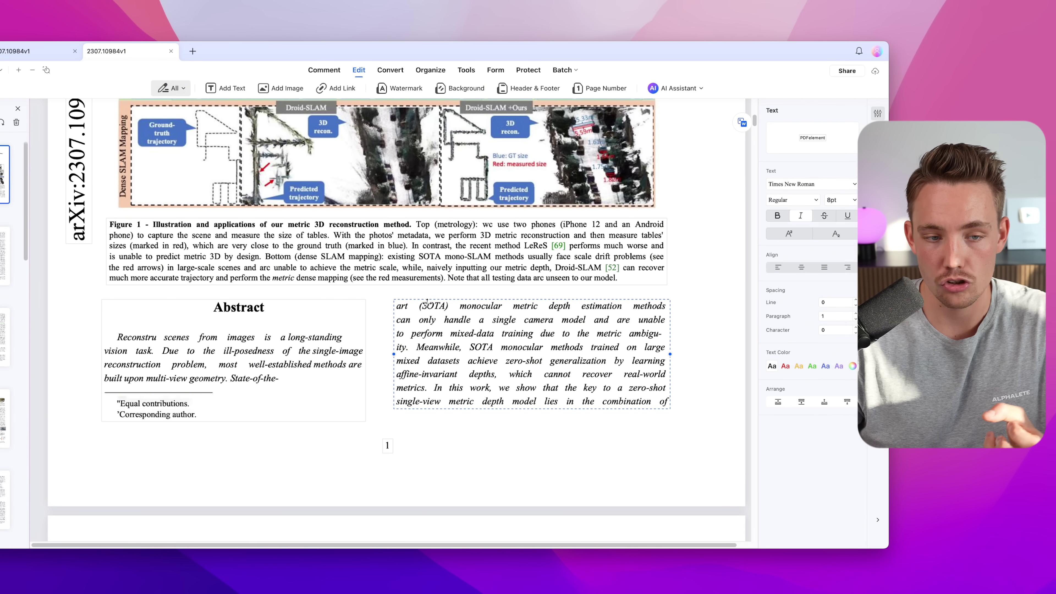
Step: Convert the edited paper to a PowerPoint (.pptx) file saved in Downloads
click(393, 68)
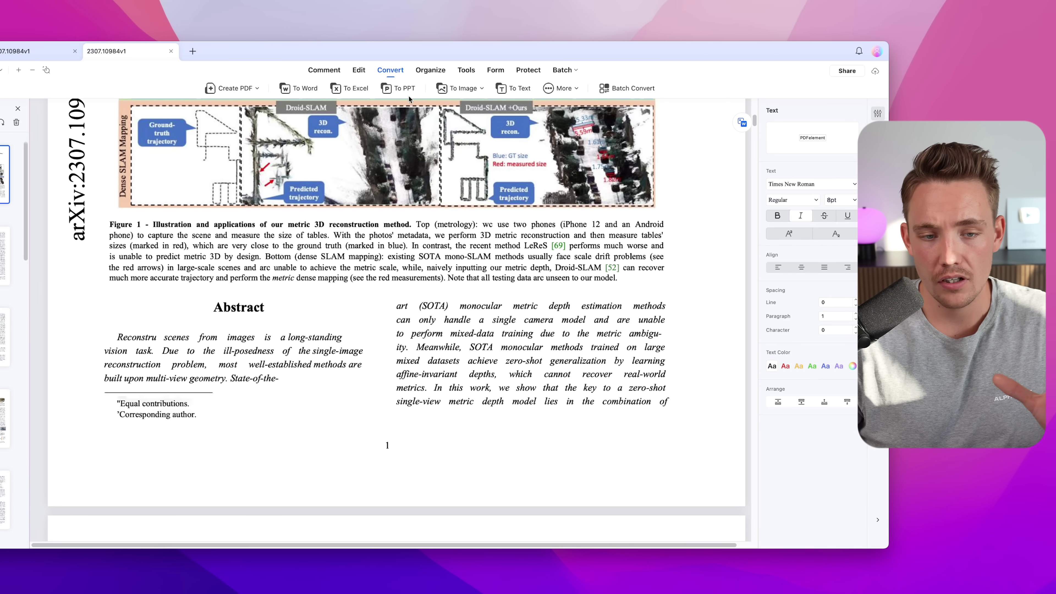
click(398, 89)
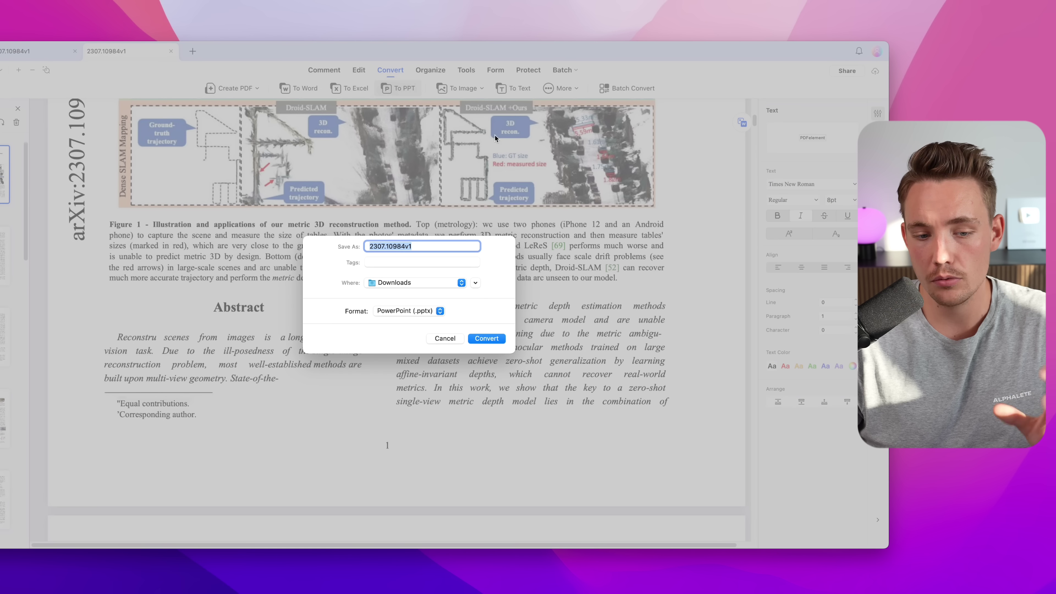
click(487, 335)
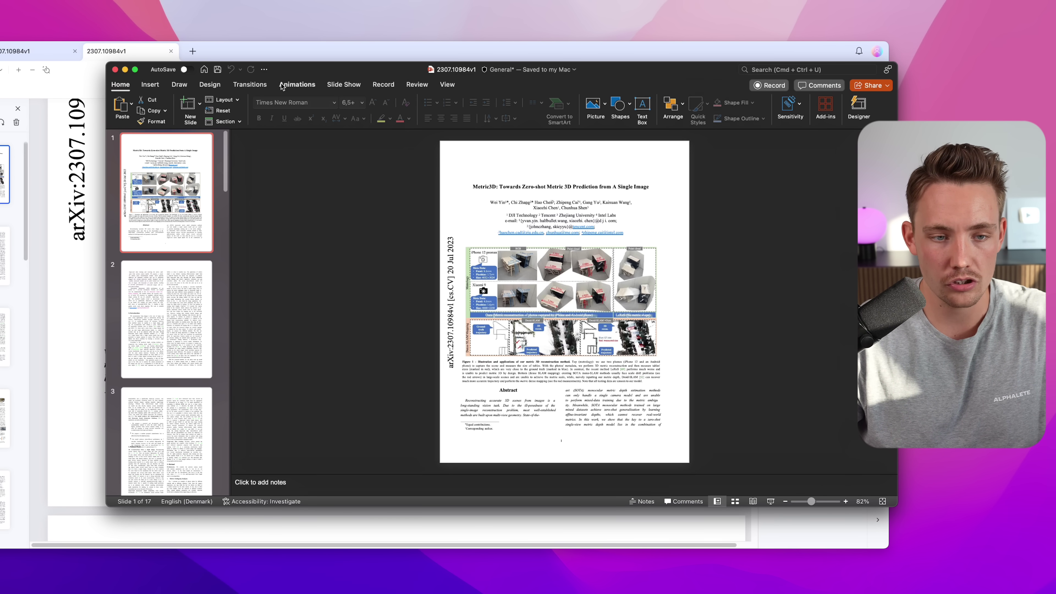
Step: Leave the converted 17-slide presentation and return to the paper in PDFelement
key(super+h)
Step: Browse the Tools, Organize and Protect options for the paper
click(465, 70)
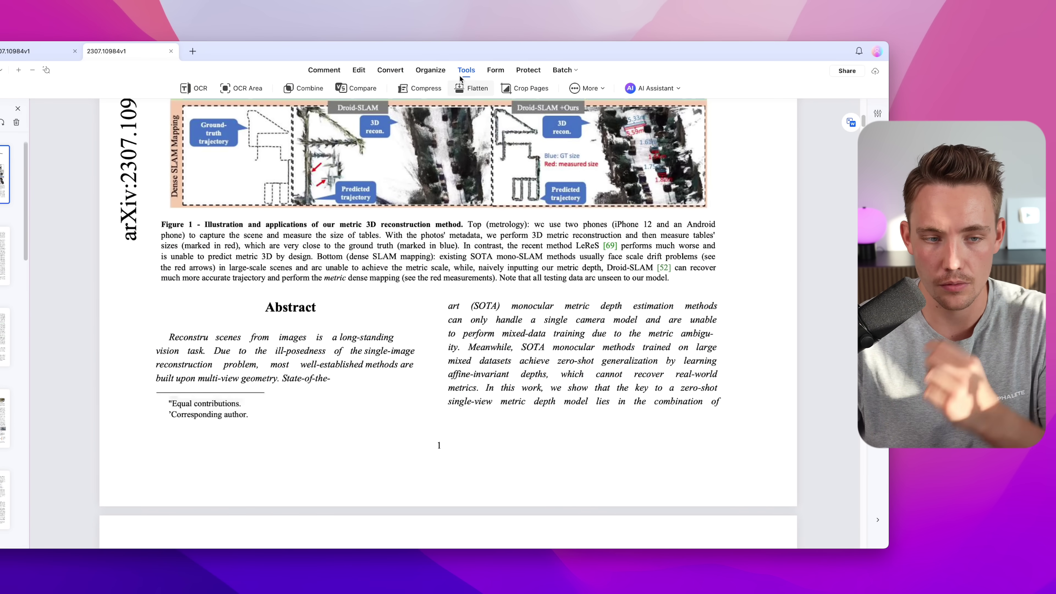
click(443, 79)
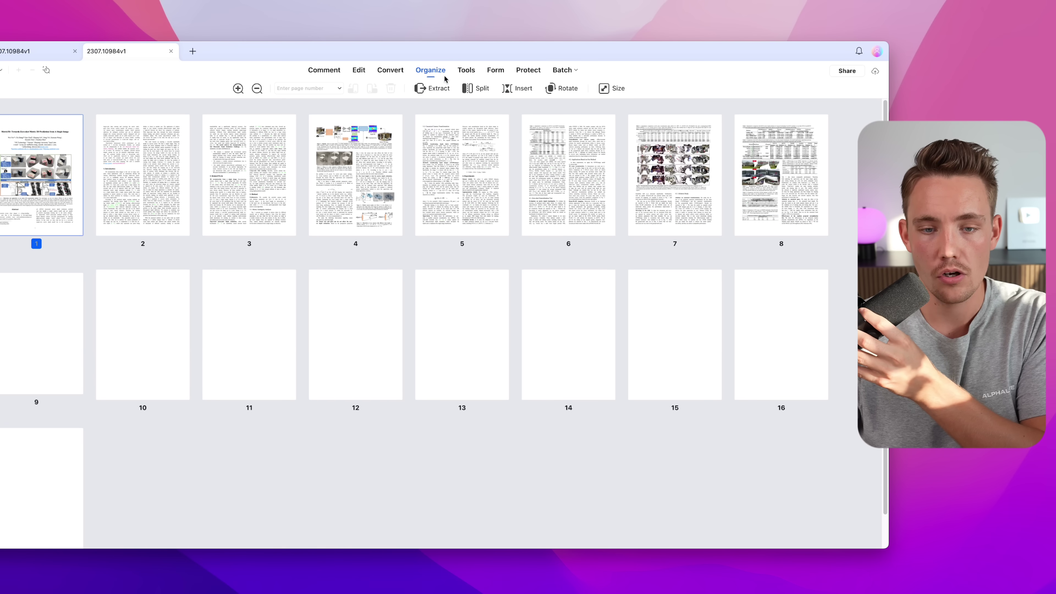
click(518, 72)
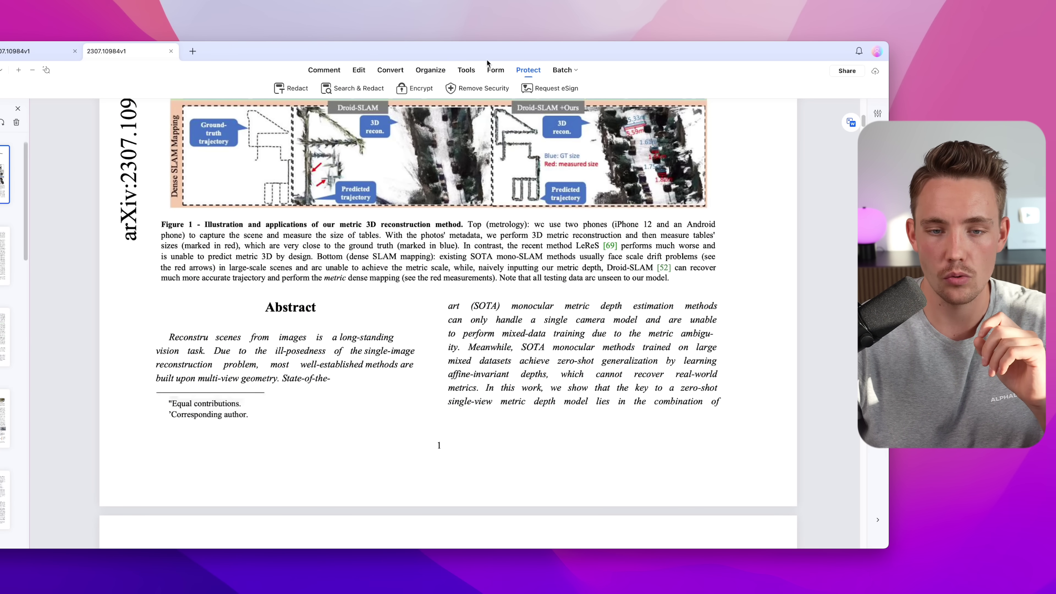
click(466, 70)
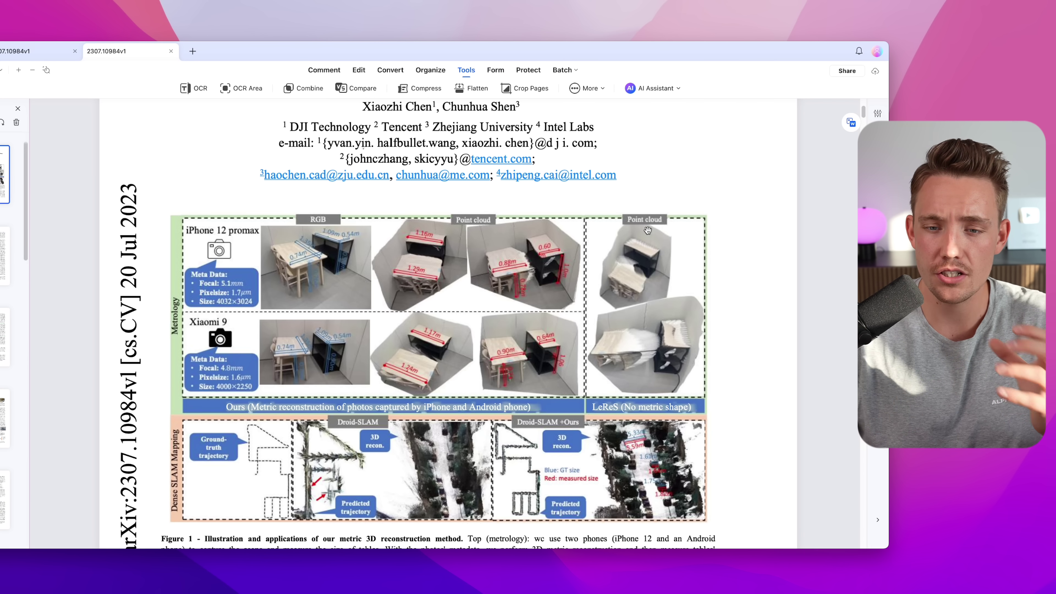
Step: Open the AI Assistant's AI Translate PDF Translator for the whole paper
click(678, 89)
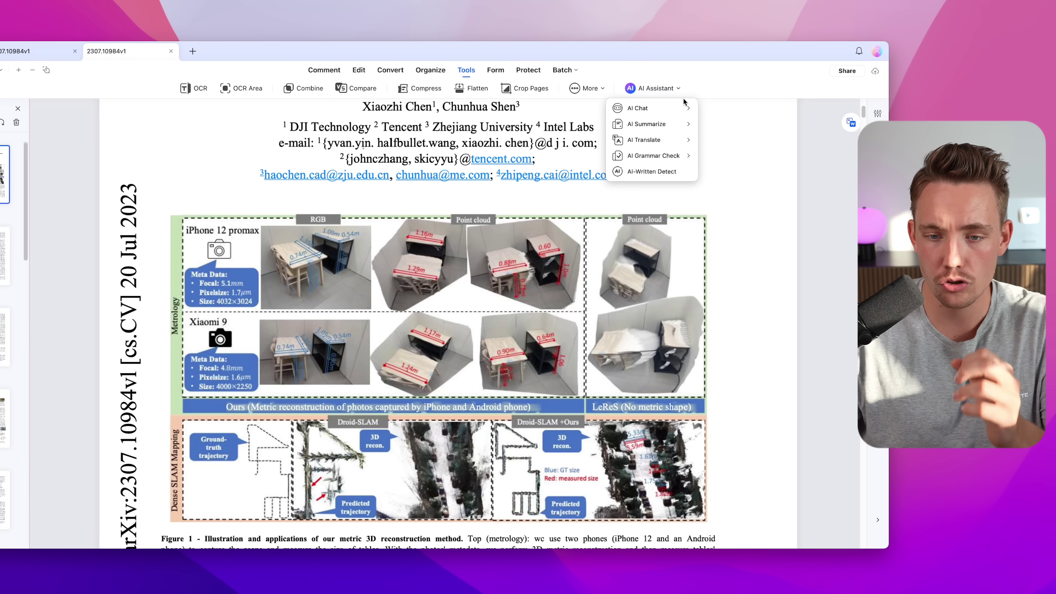
mouse_move(661, 108)
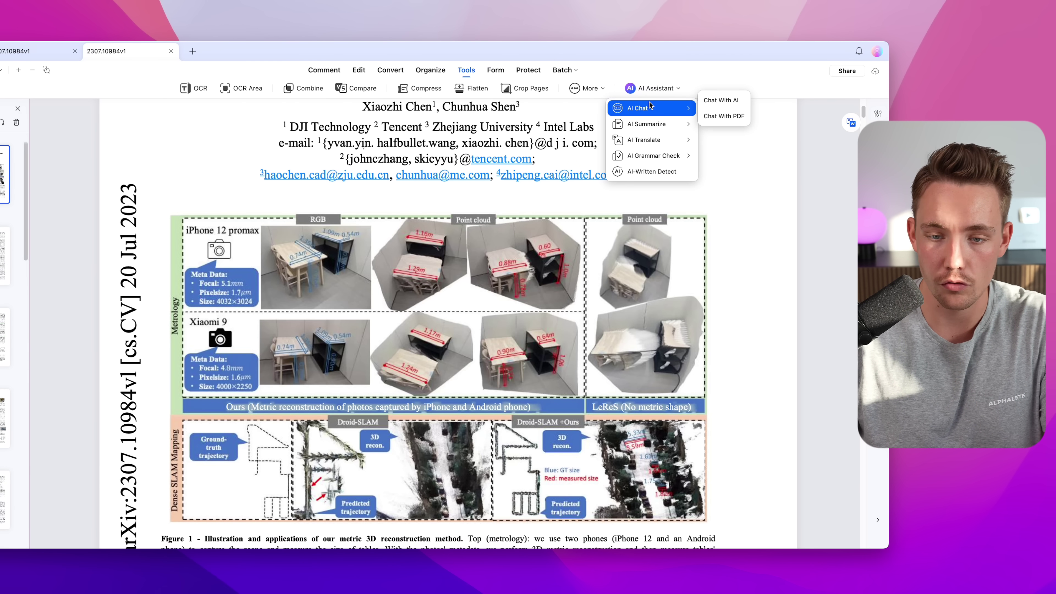
mouse_move(651, 126)
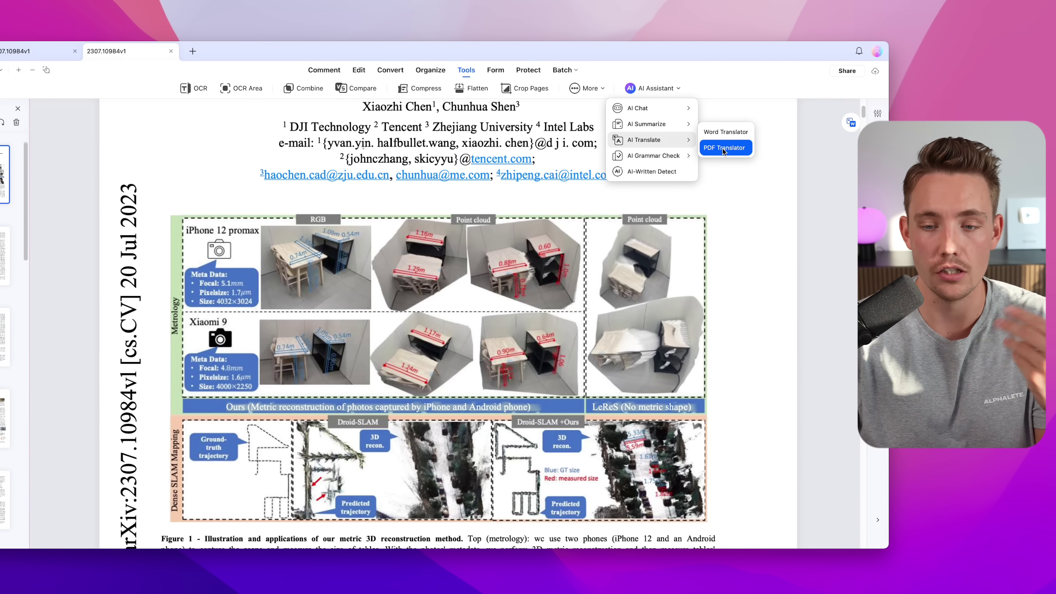
mouse_move(663, 160)
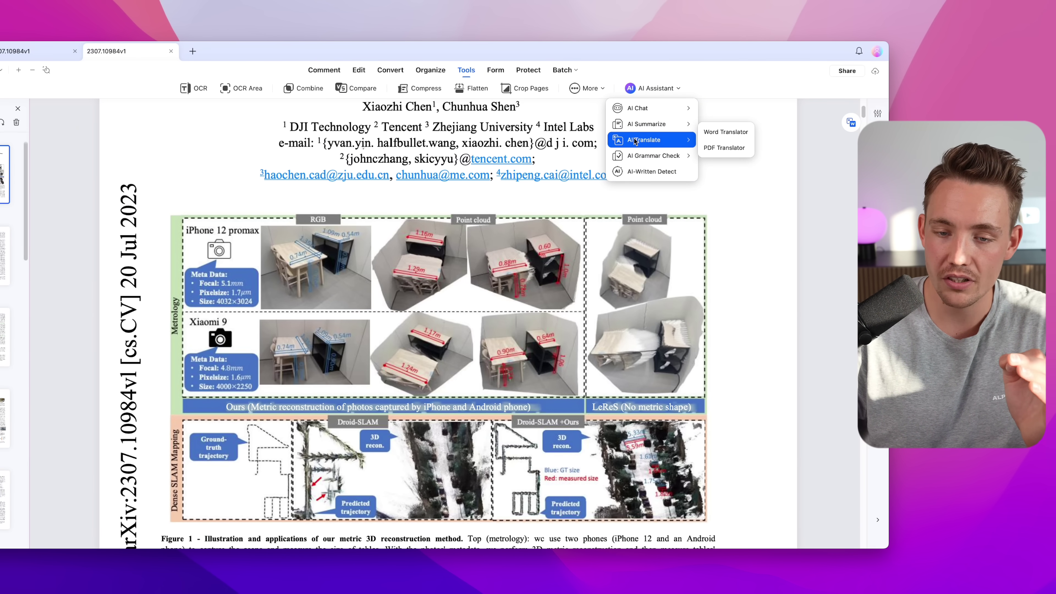
click(737, 148)
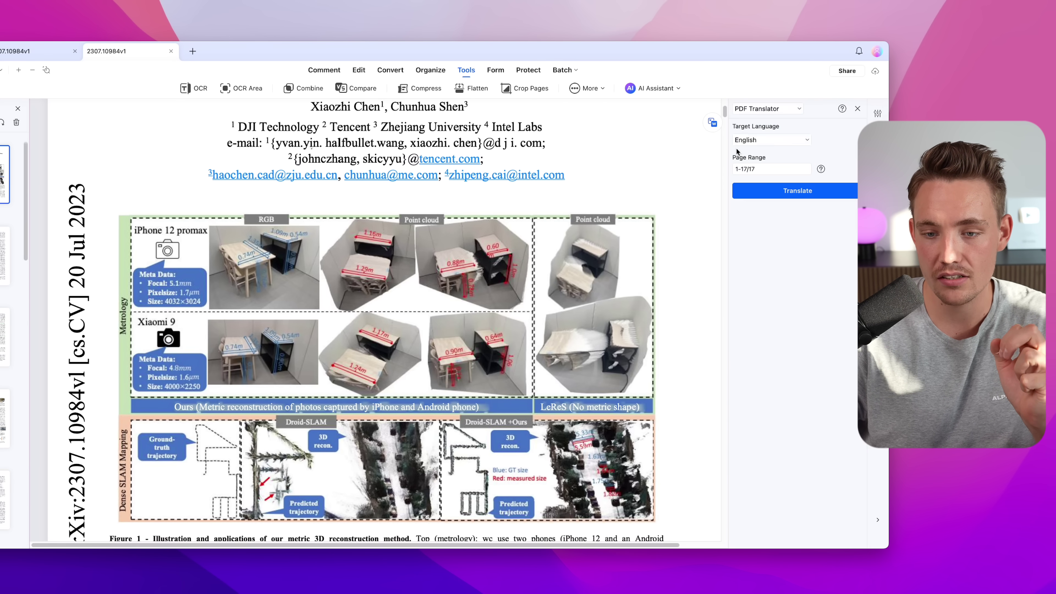
Step: Set the target language to Norwegian and save the translated copy to start translating
click(776, 141)
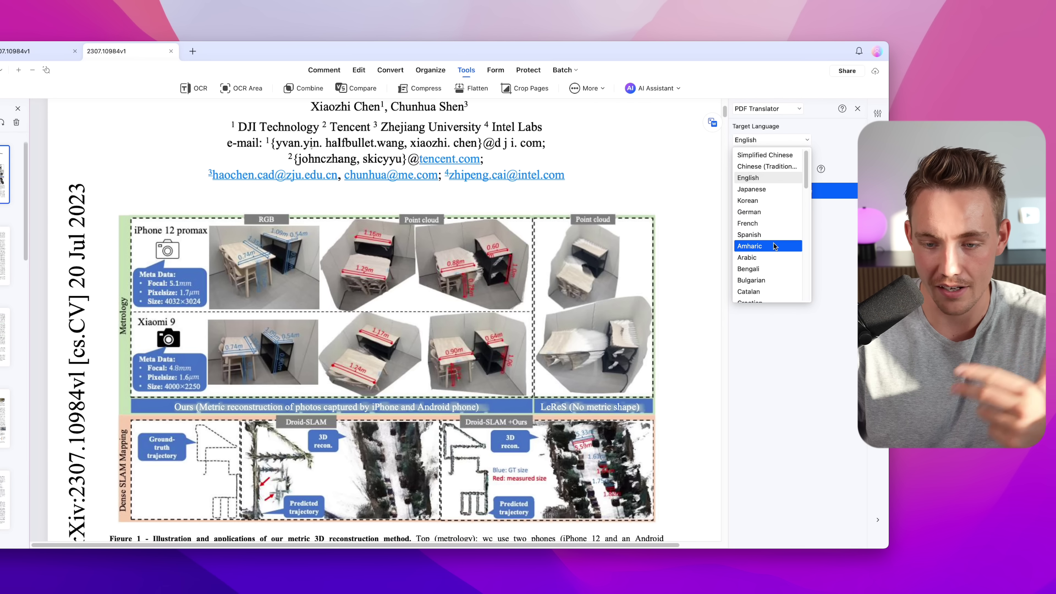
scroll(763, 225, down, 3)
scroll(760, 208, down, 5)
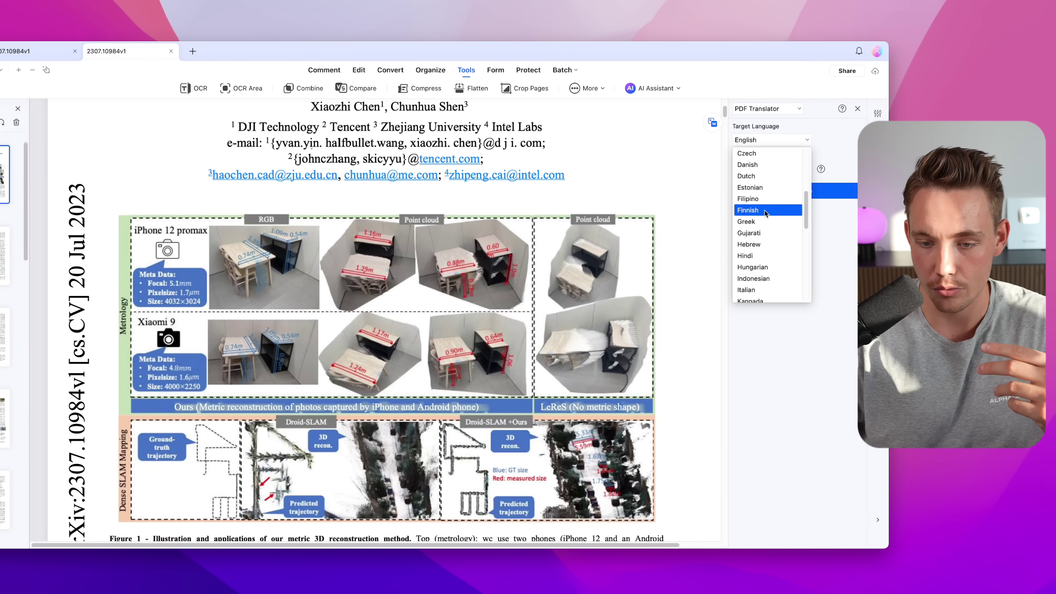
scroll(759, 225, up, 8)
scroll(760, 237, down, 10)
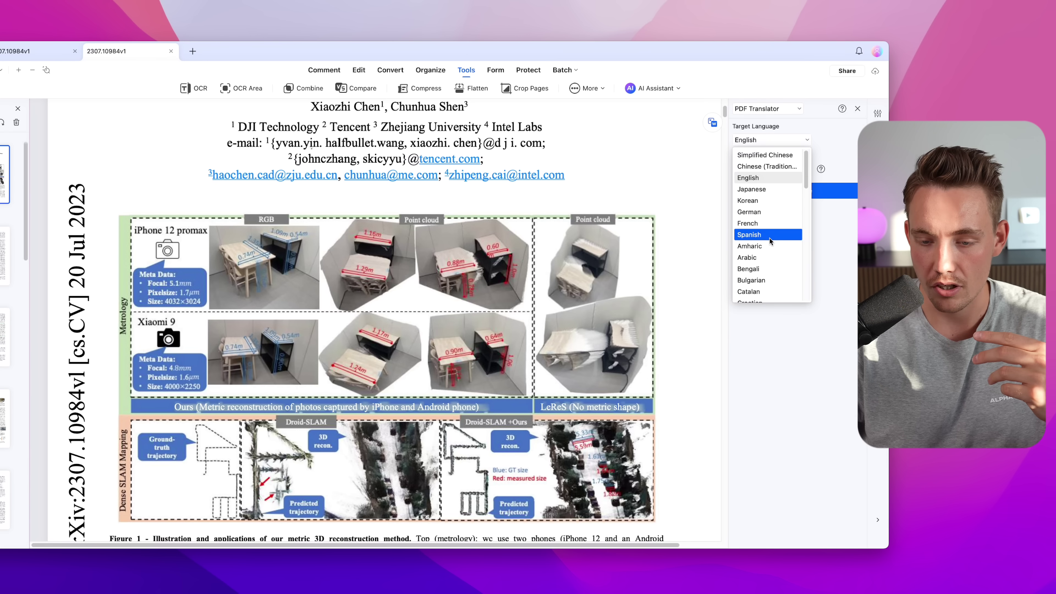
scroll(763, 233, down, 15)
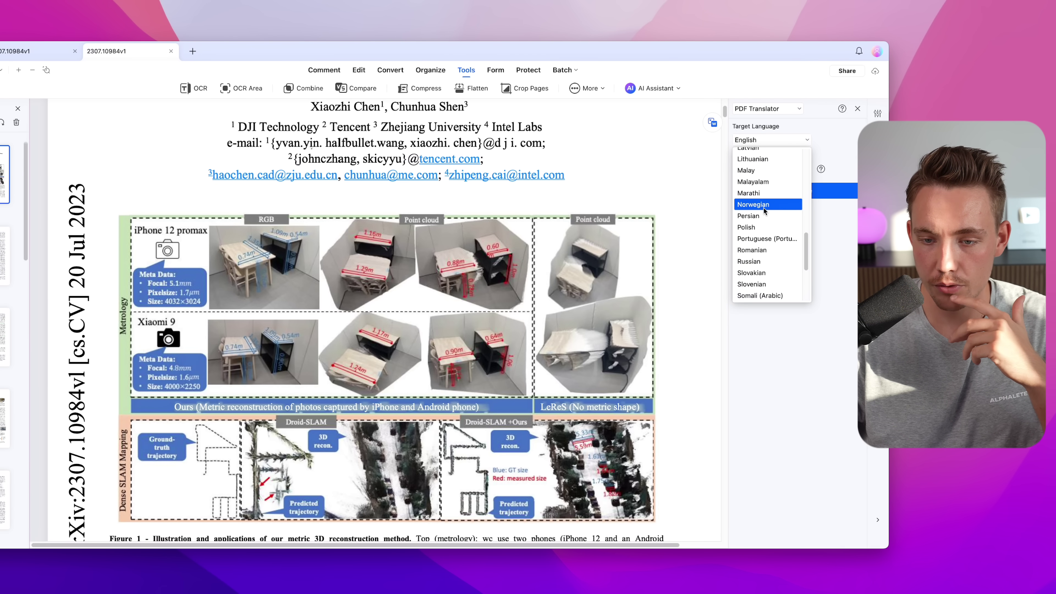
click(763, 205)
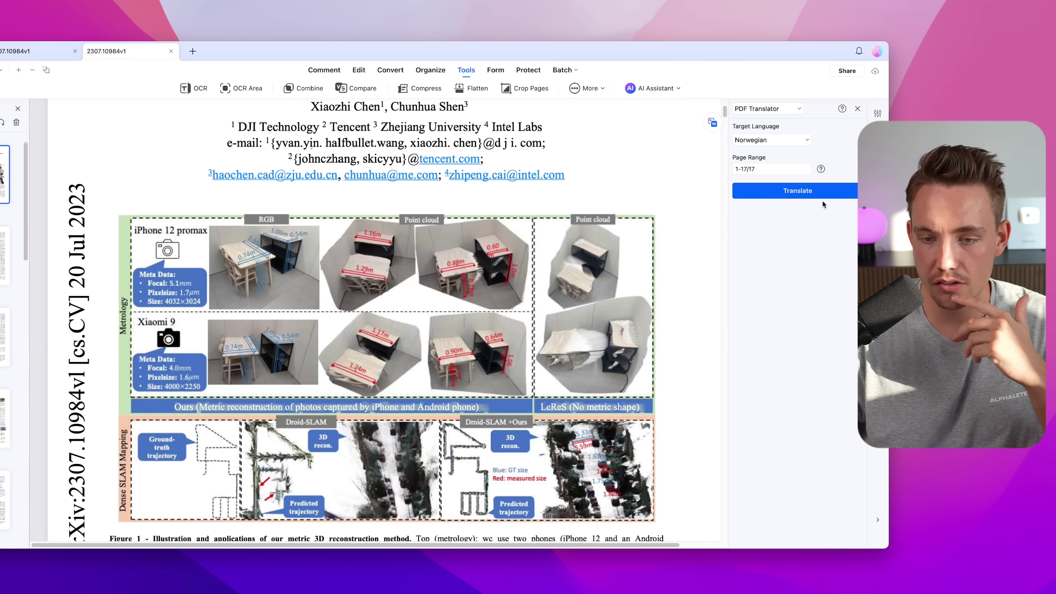
click(803, 193)
click(487, 321)
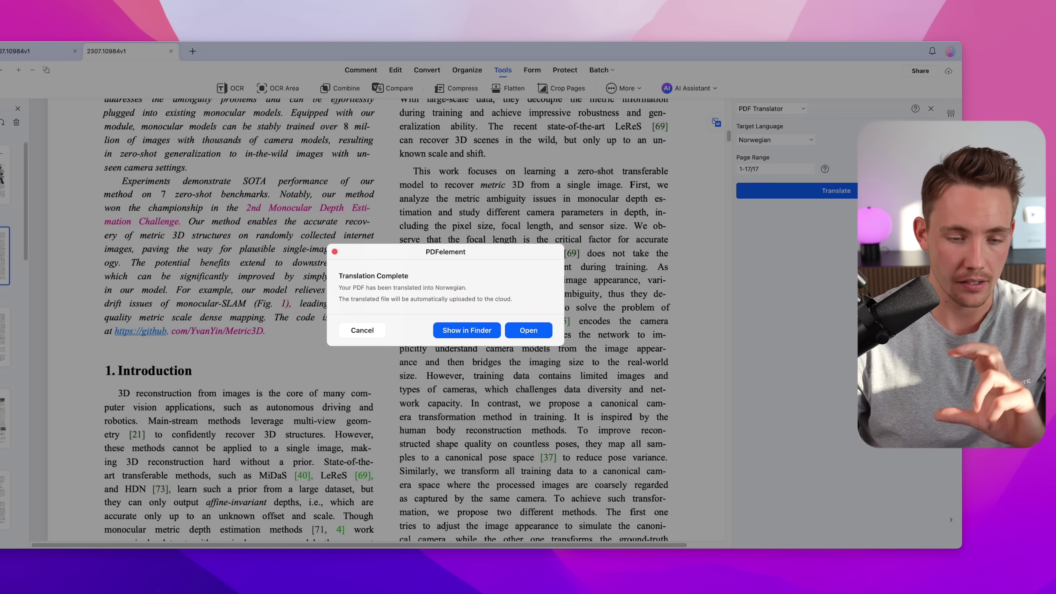
Step: Open the 2307.10984v1-Translated file and scroll to its Norwegian 'Introduktion' section
click(528, 333)
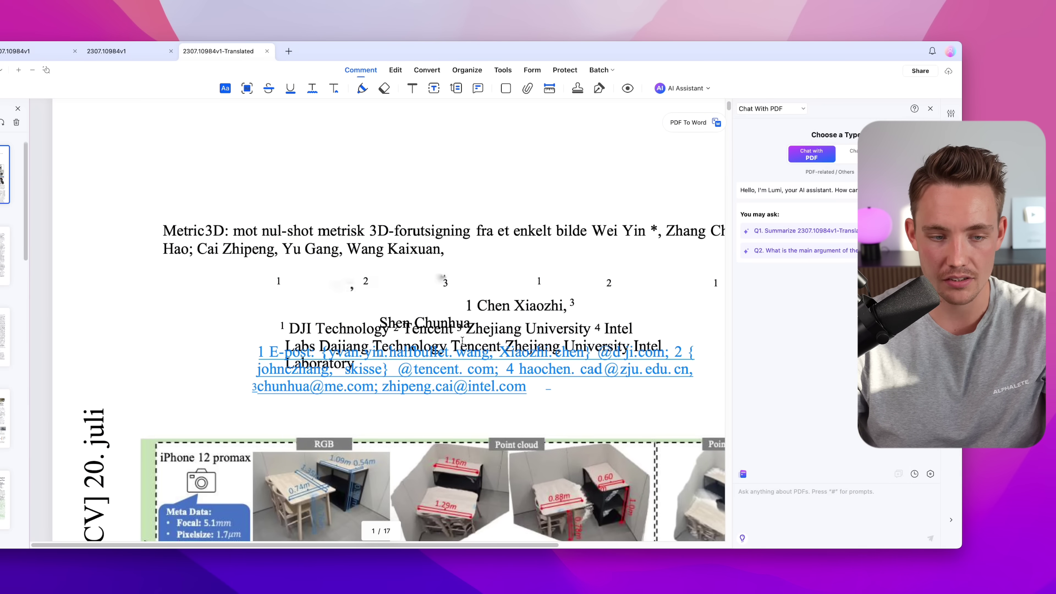
scroll(413, 266, down, 10)
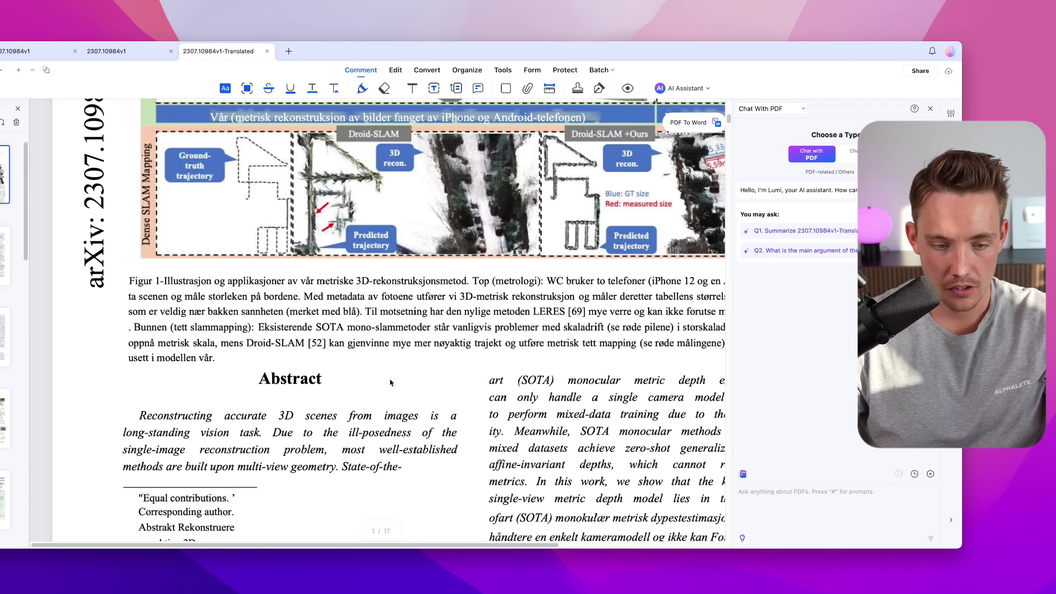
scroll(392, 293, down, 1)
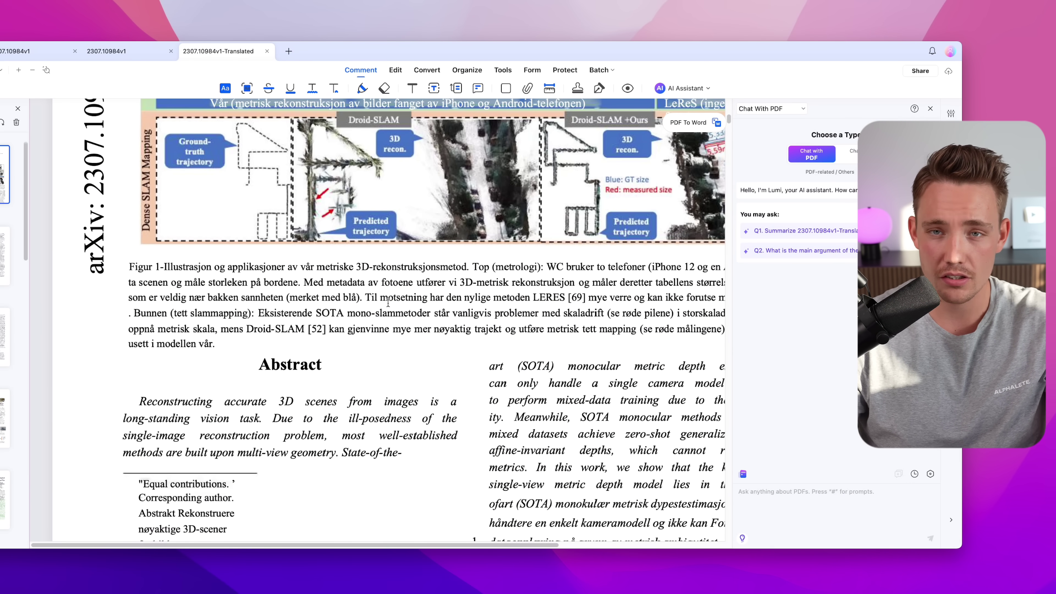
scroll(382, 384, down, 1)
scroll(382, 385, down, 8)
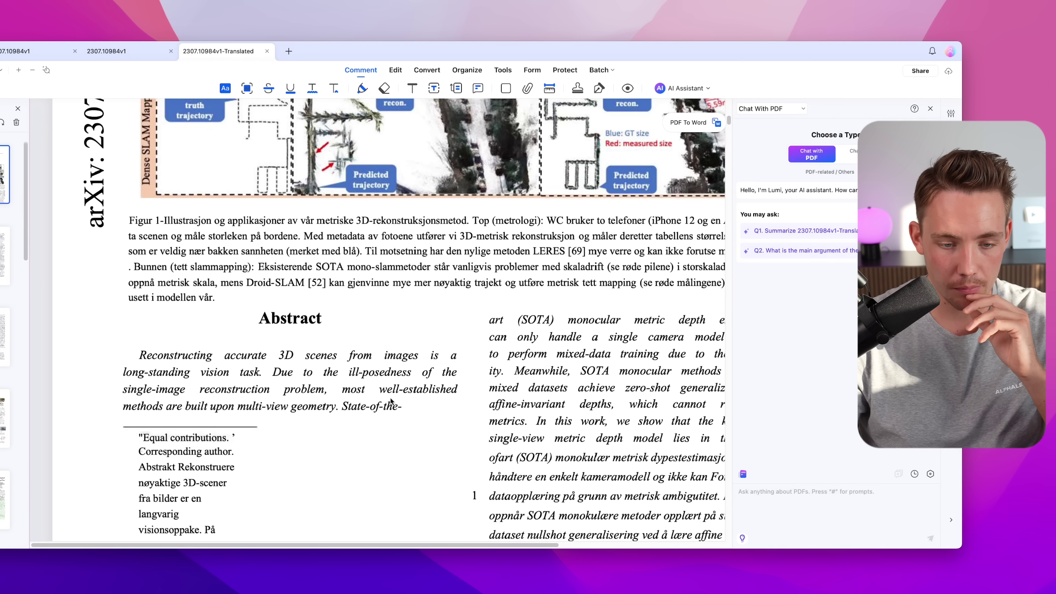
scroll(400, 384, down, 8)
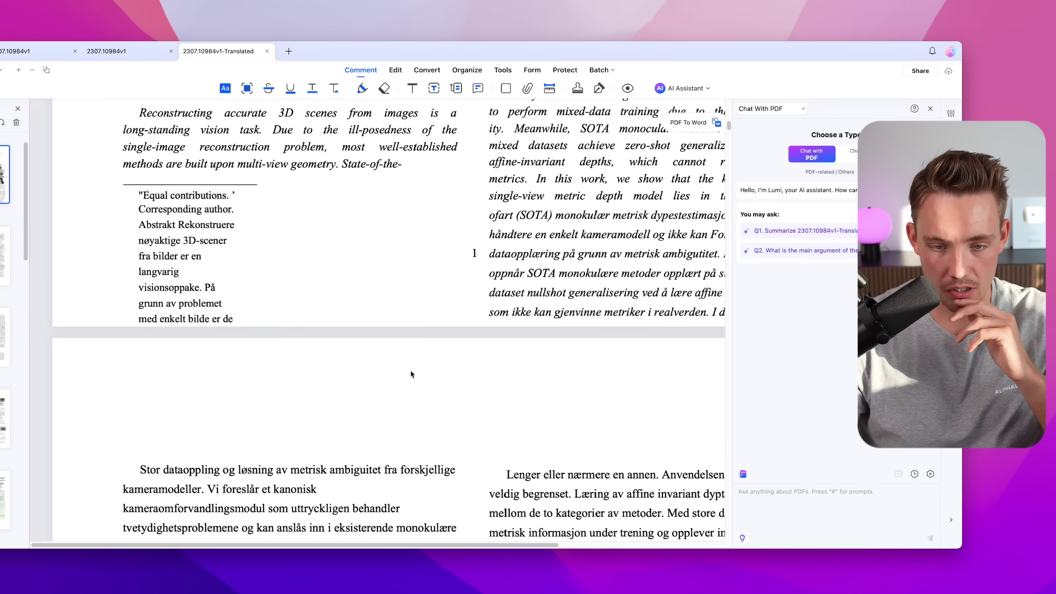
scroll(457, 278, up, 5)
scroll(458, 277, up, 2)
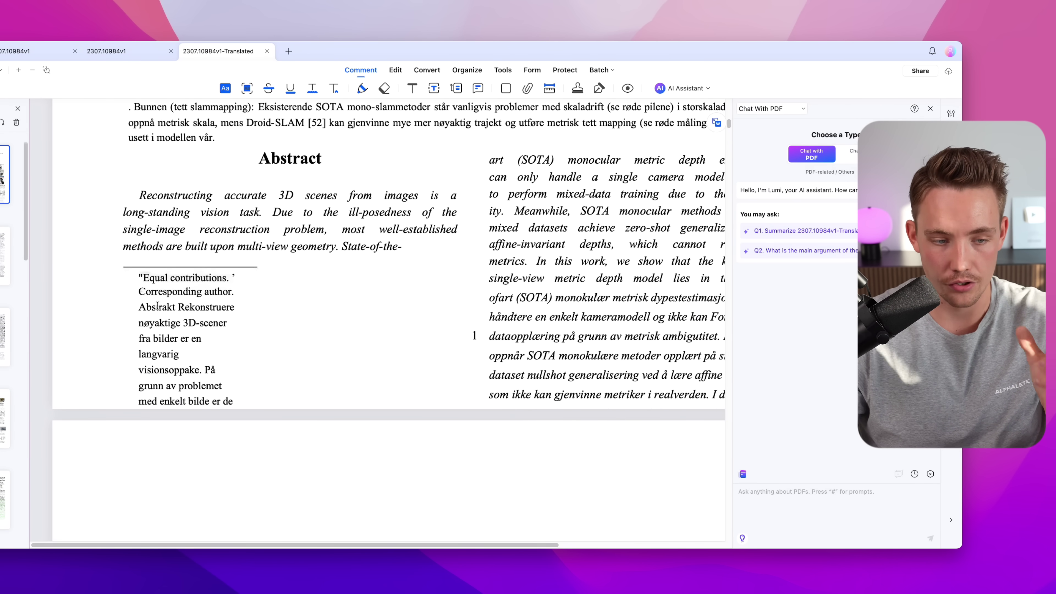
scroll(325, 352, down, 15)
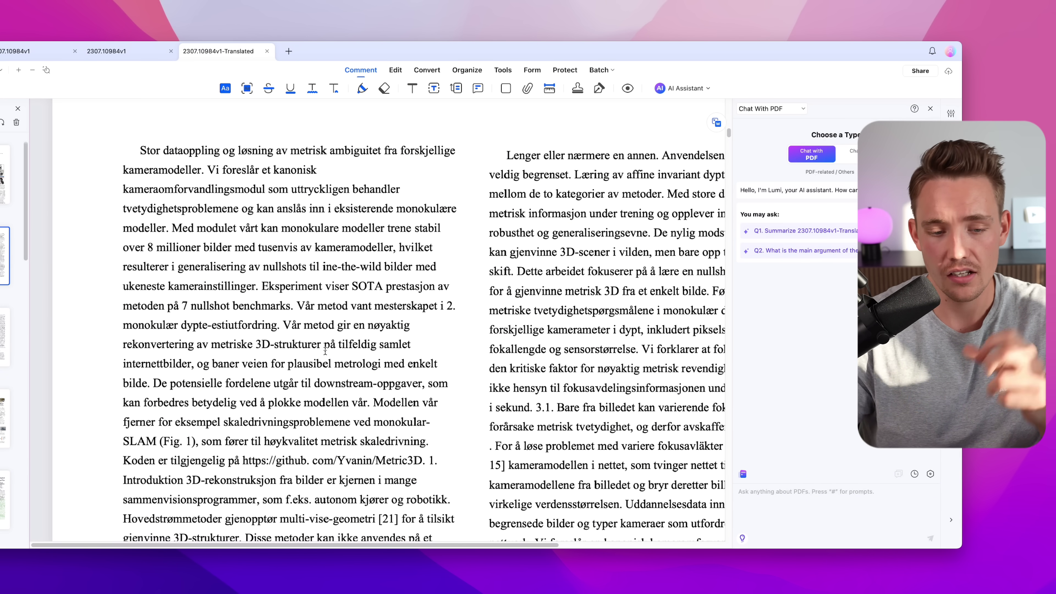
scroll(297, 345, down, 10)
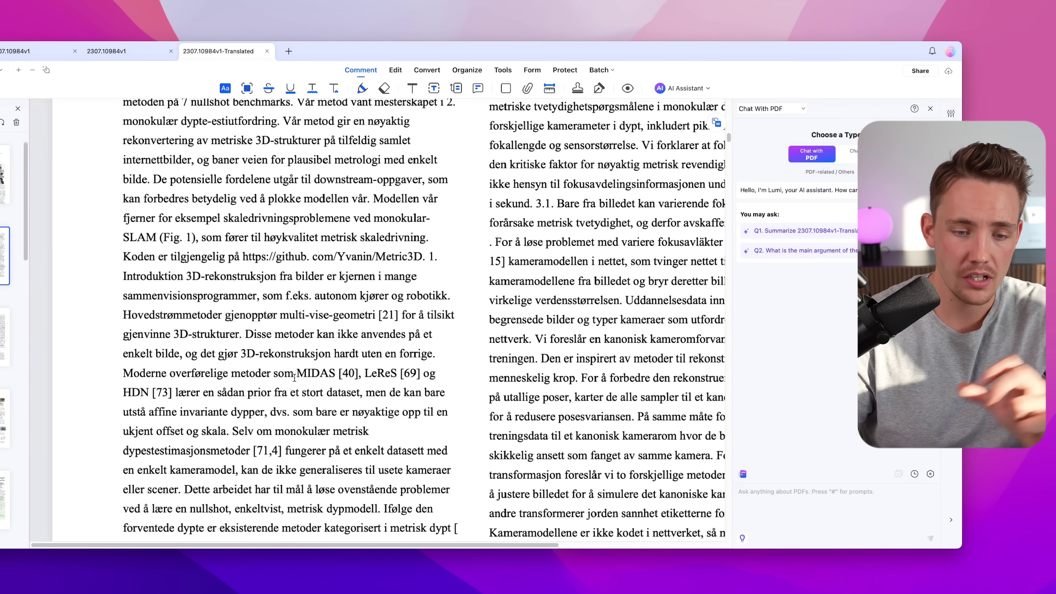
scroll(296, 378, down, 3)
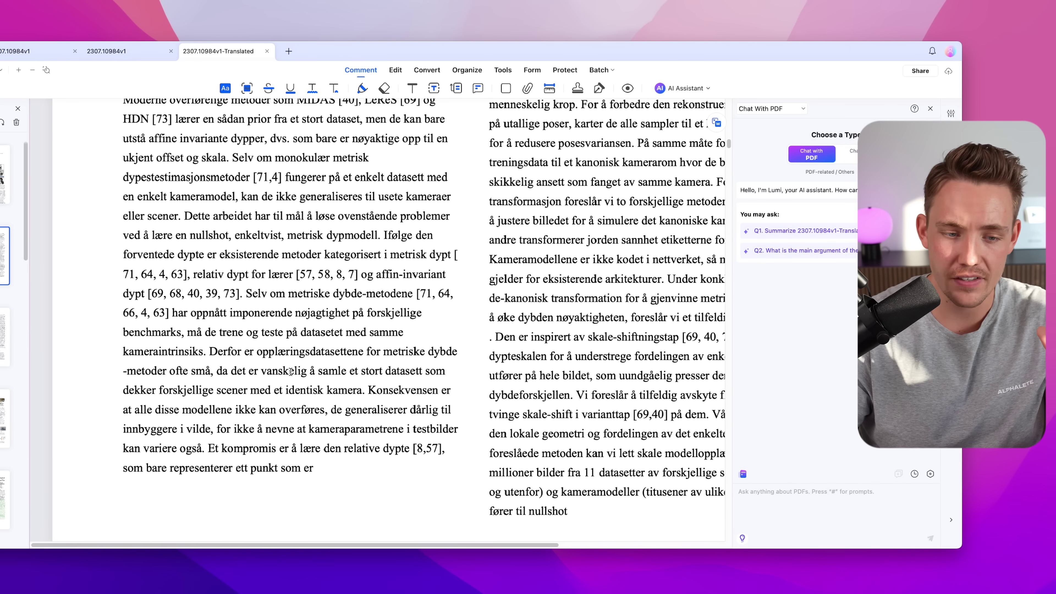
scroll(301, 289, up, 1)
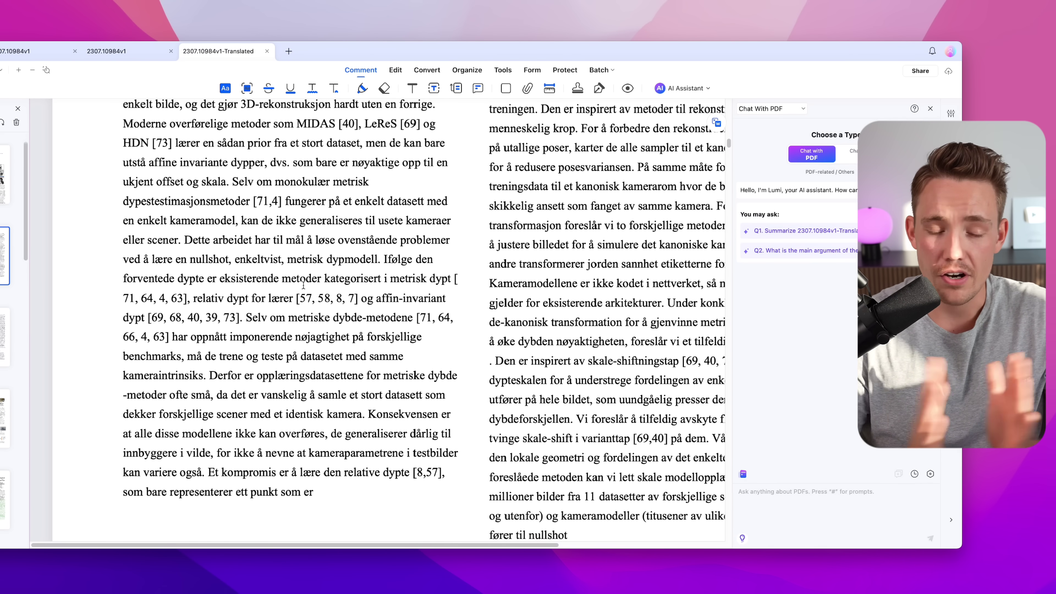